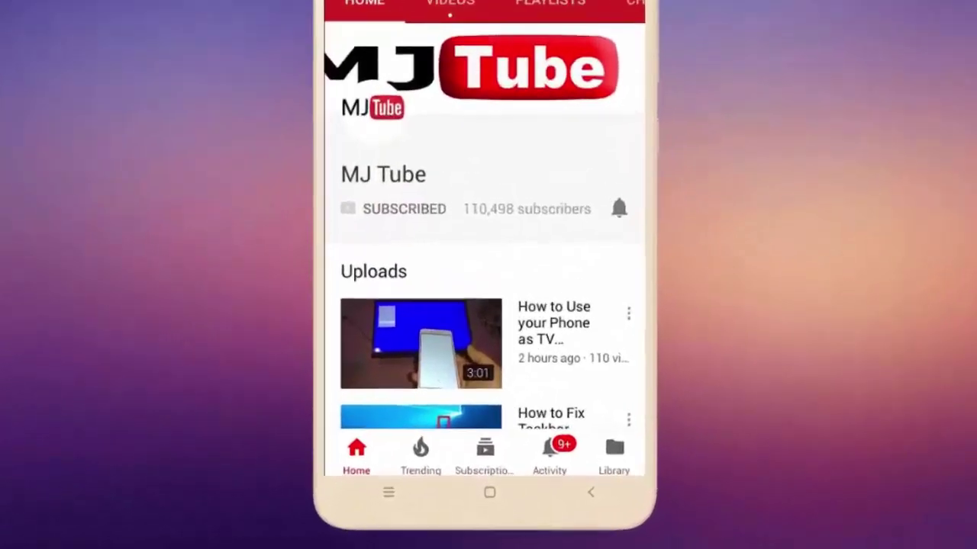
Step: Turn on all notifications for MJ Tube with the bell, then refresh the desktop
{"action": "left_click", "coordinate": [594, 273]}
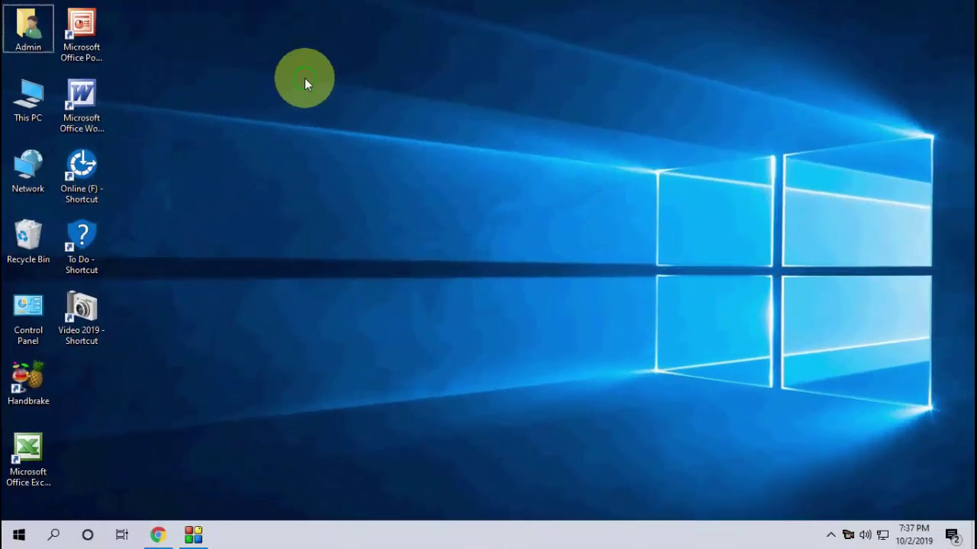
{"action": "right_click", "coordinate": [304, 78]}
{"action": "left_click", "coordinate": [330, 120]}
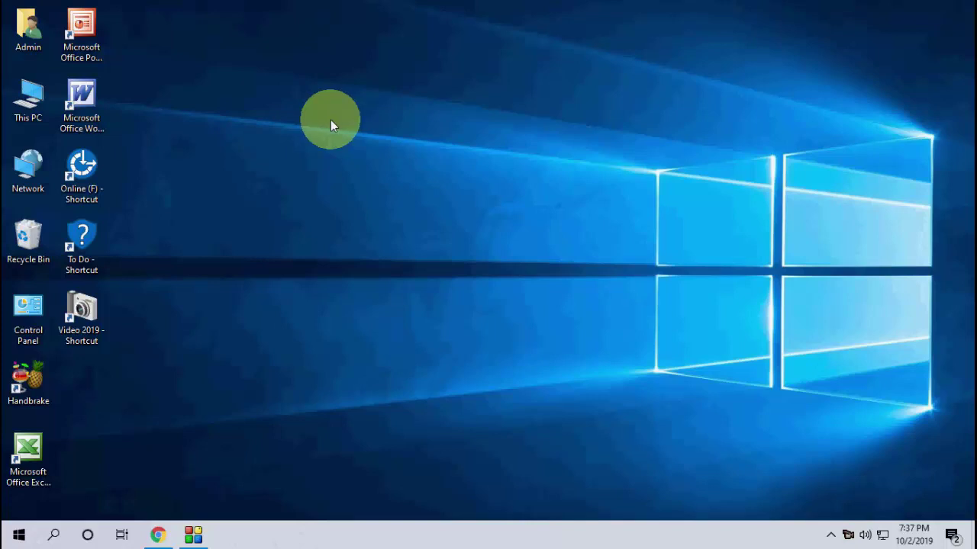
Step: Refresh the desktop, then launch Microsoft Store from a Start search for 'store'
{"action": "right_click", "coordinate": [331, 120]}
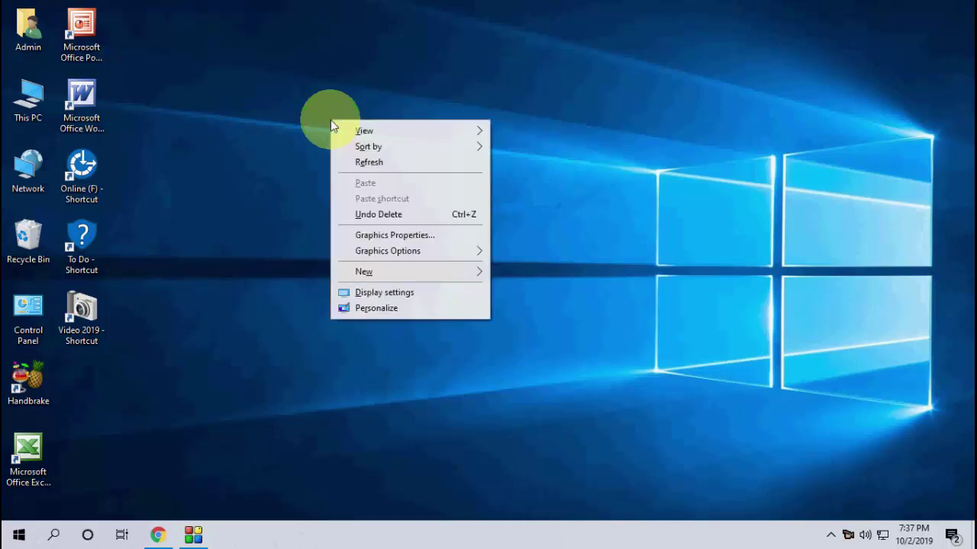
{"action": "left_click", "coordinate": [348, 157]}
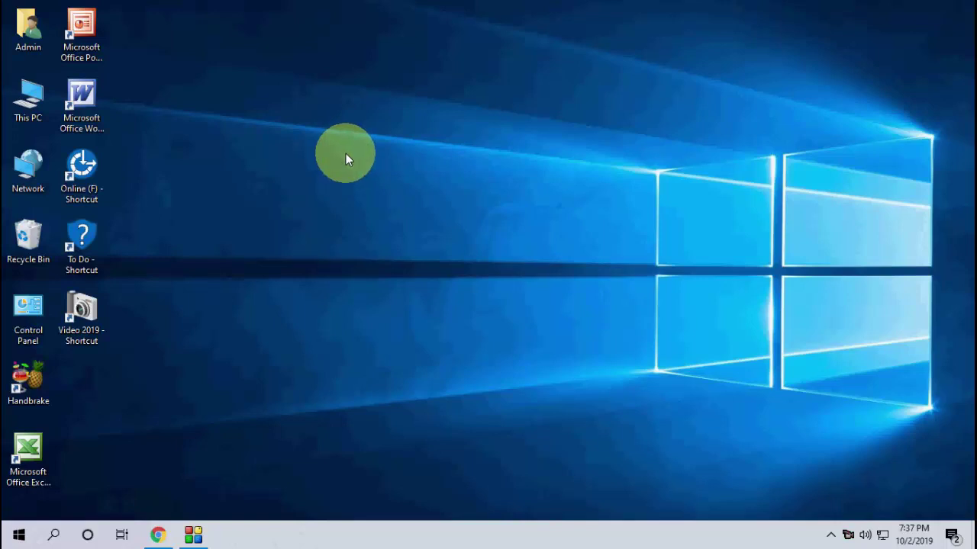
{"action": "key", "text": "super"}
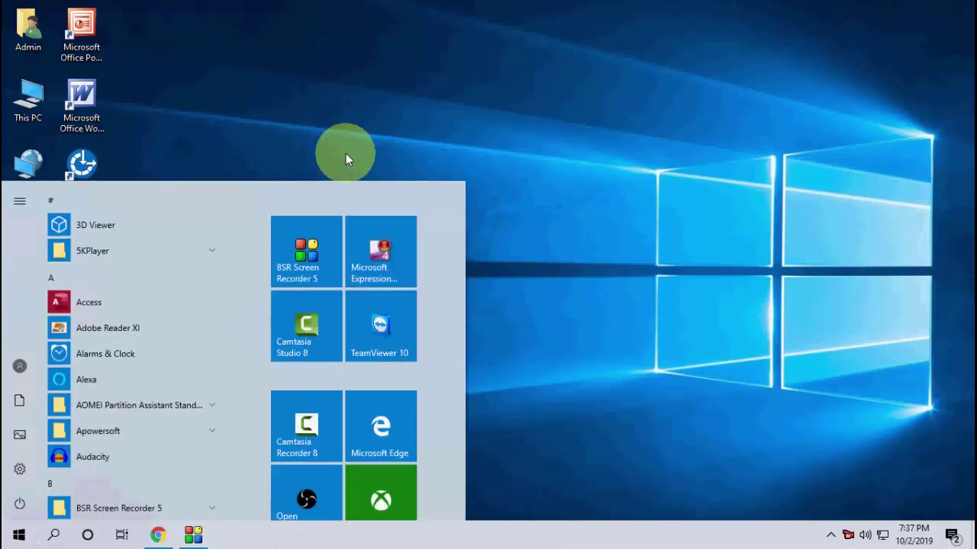
{"action": "type", "text": "store"}
{"action": "left_click", "coordinate": [201, 265]}
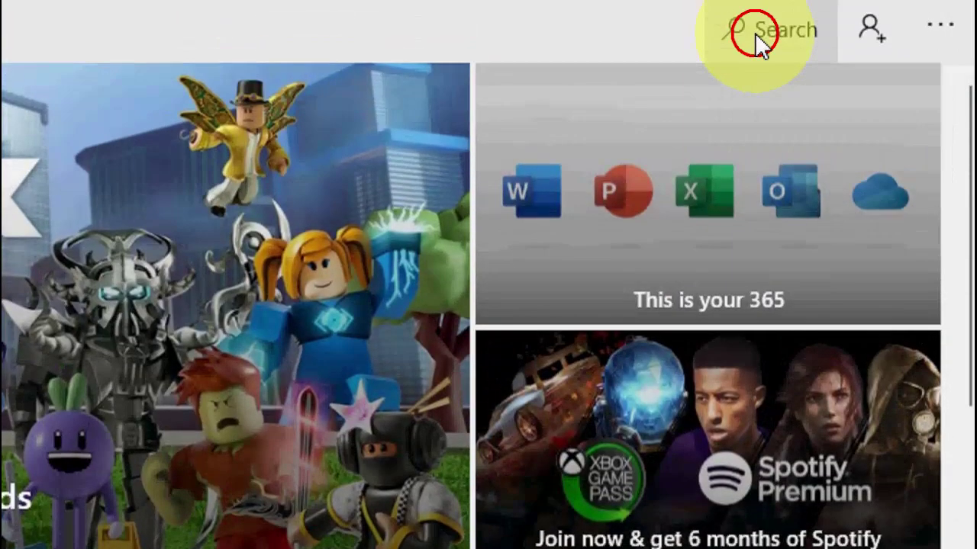
Step: Search the Store for 'adobe pho' and install Adobe Photoshop Express without signing in
{"action": "left_click", "coordinate": [870, 40]}
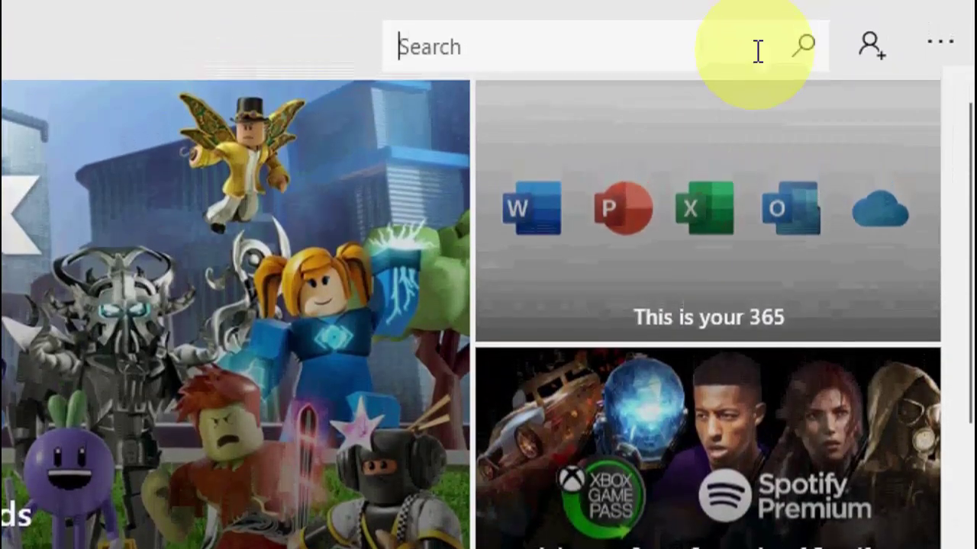
{"action": "type", "text": "adobe pho"}
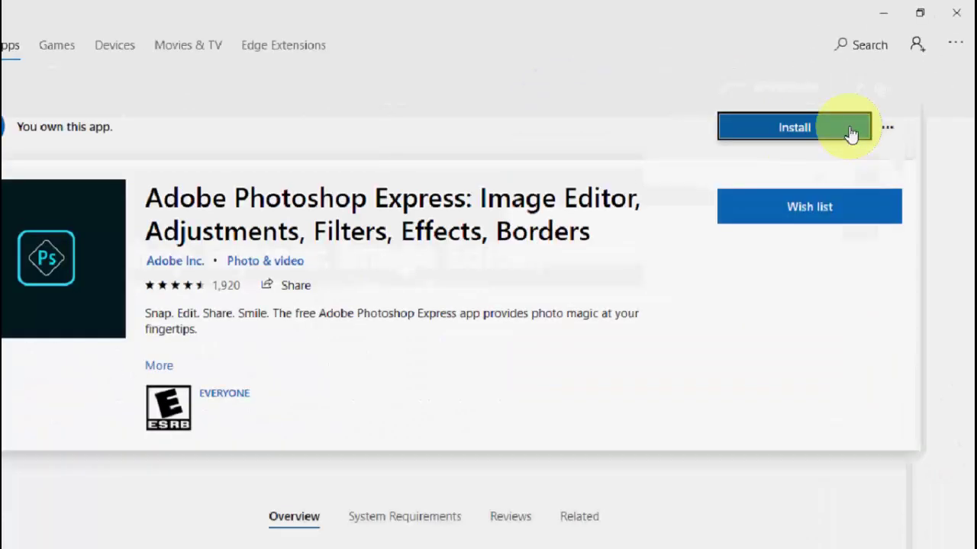
{"action": "left_click", "coordinate": [786, 115]}
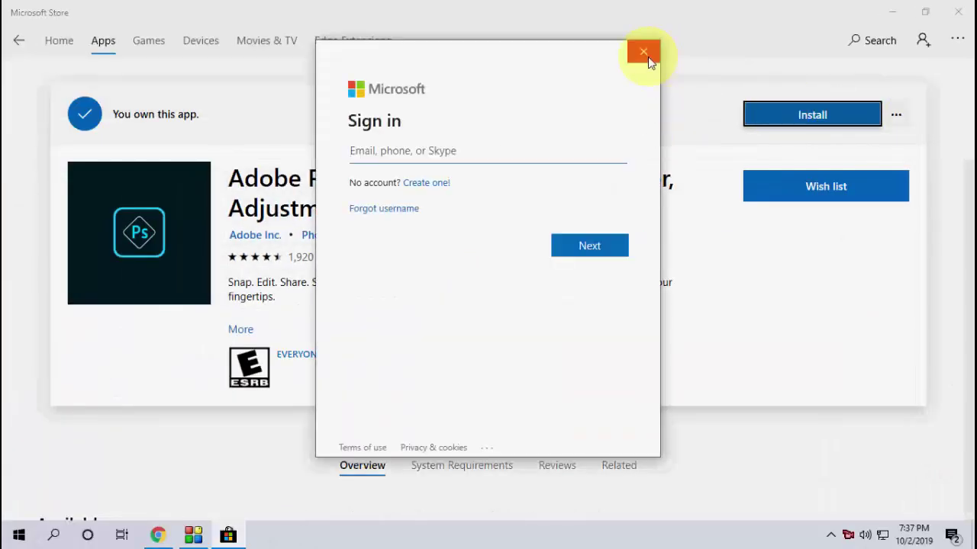
{"action": "left_click", "coordinate": [647, 56]}
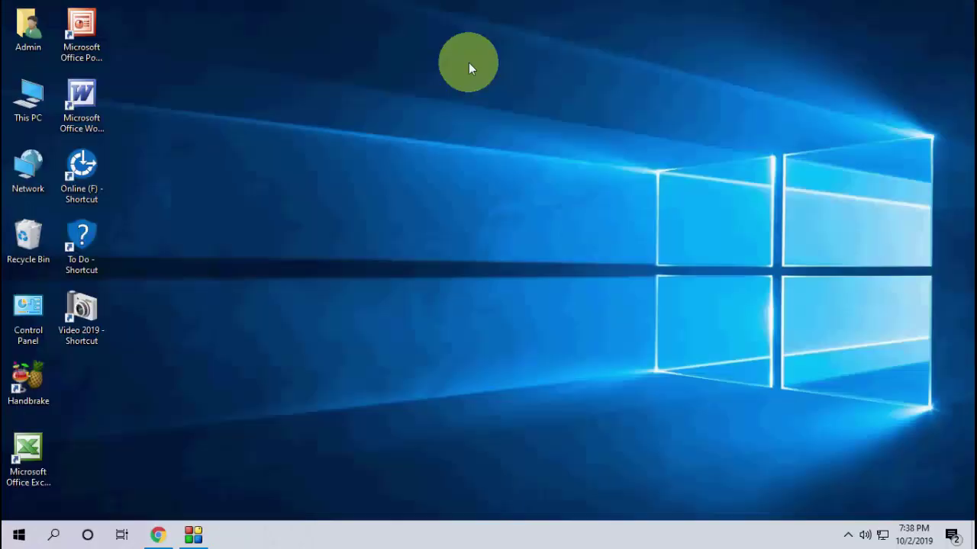
Step: Launch Adobe Photoshop Express from a Start search for 'adobe photo'
{"action": "key", "text": "super"}
{"action": "type", "text": "adobe photo"}
{"action": "left_click", "coordinate": [255, 273]}
Step: Maximize the app window and step through the welcome tour to Get Started
{"action": "left_click", "coordinate": [711, 61]}
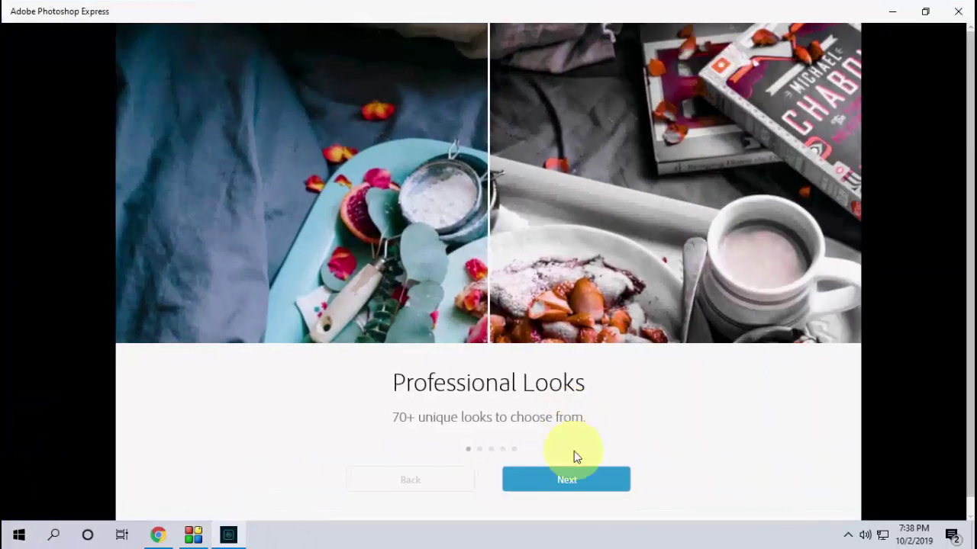
{"action": "left_click", "coordinate": [574, 473]}
{"action": "left_click", "coordinate": [574, 476]}
{"action": "left_click", "coordinate": [577, 481]}
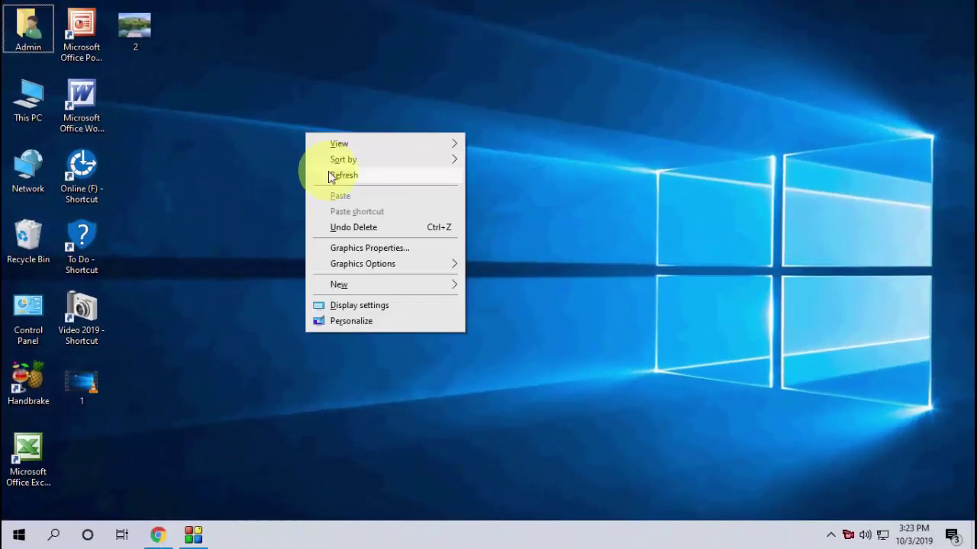
Step: Refresh the desktop and relaunch Photoshop Express from Start's Recently added list
{"action": "left_click", "coordinate": [329, 174]}
{"action": "left_click", "coordinate": [19, 534]}
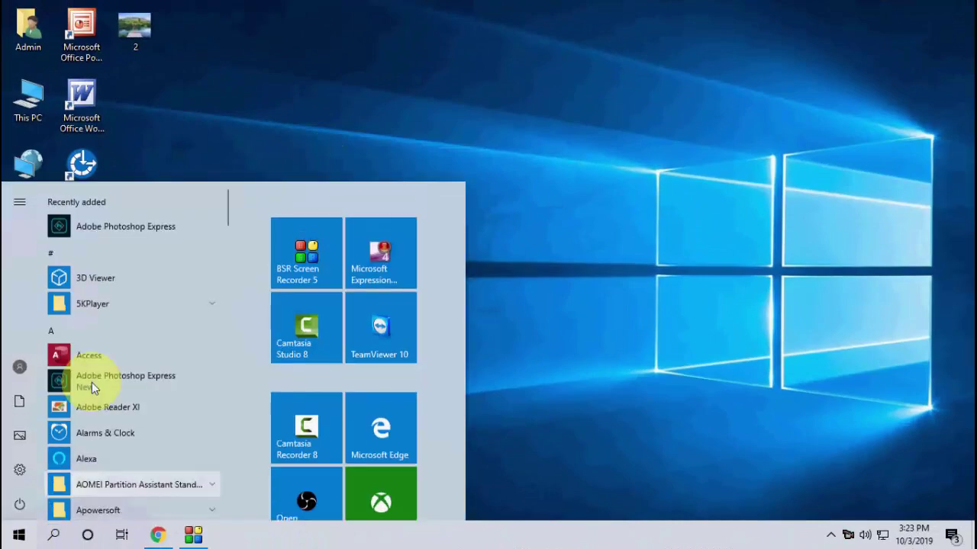
{"action": "left_click", "coordinate": [130, 229]}
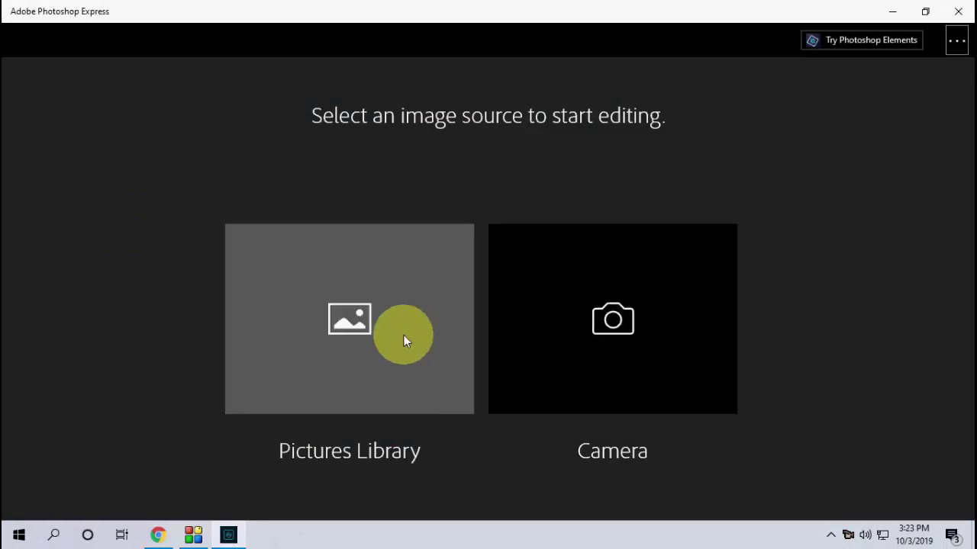
Step: Open the Desktop image 2.png through Pictures Library
{"action": "left_click", "coordinate": [403, 336]}
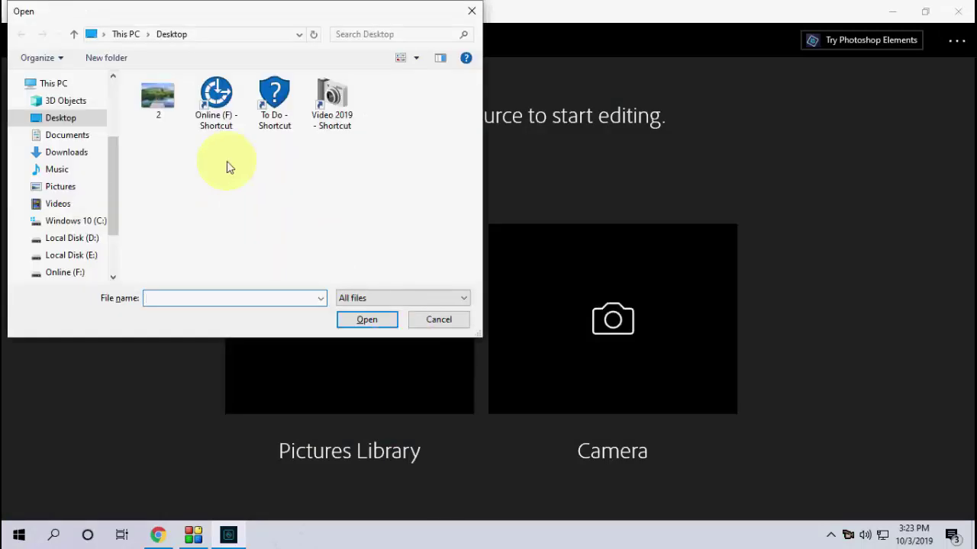
{"action": "left_click", "coordinate": [160, 107]}
{"action": "left_click", "coordinate": [359, 319]}
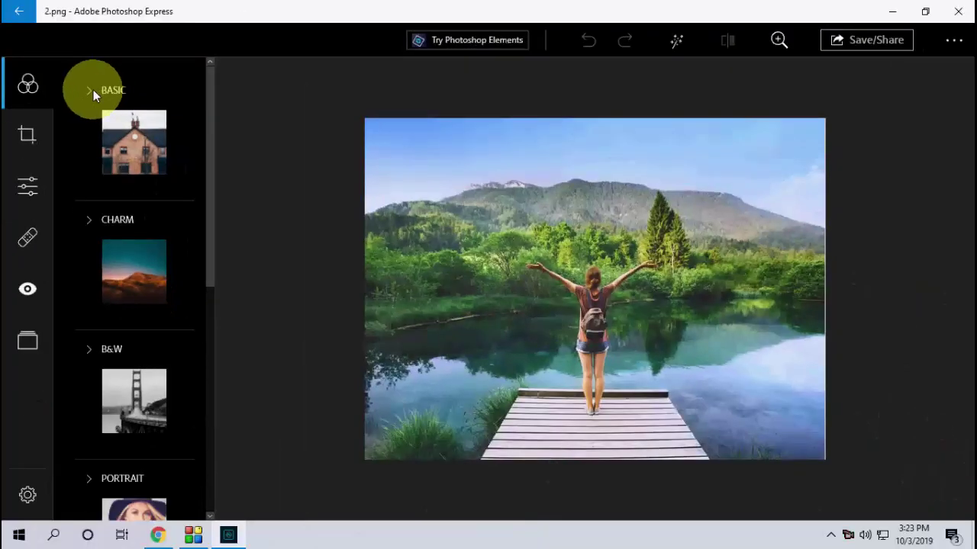
Step: Preview the Basic looks Vibrant, Winter and Invert (undone), then a Charm look
{"action": "left_click", "coordinate": [93, 90]}
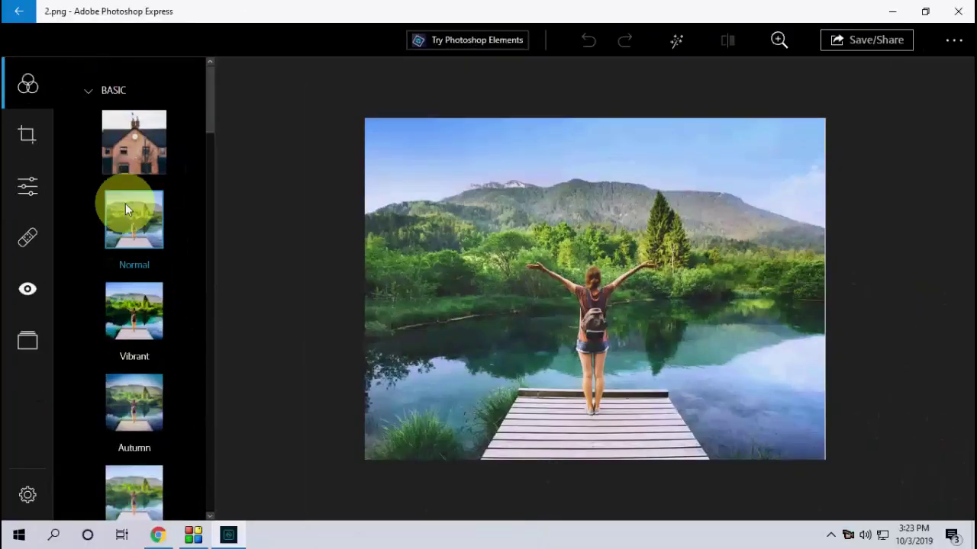
{"action": "left_click", "coordinate": [138, 320]}
{"action": "scroll", "coordinate": [133, 382], "scroll_direction": "down", "scroll_amount": 3}
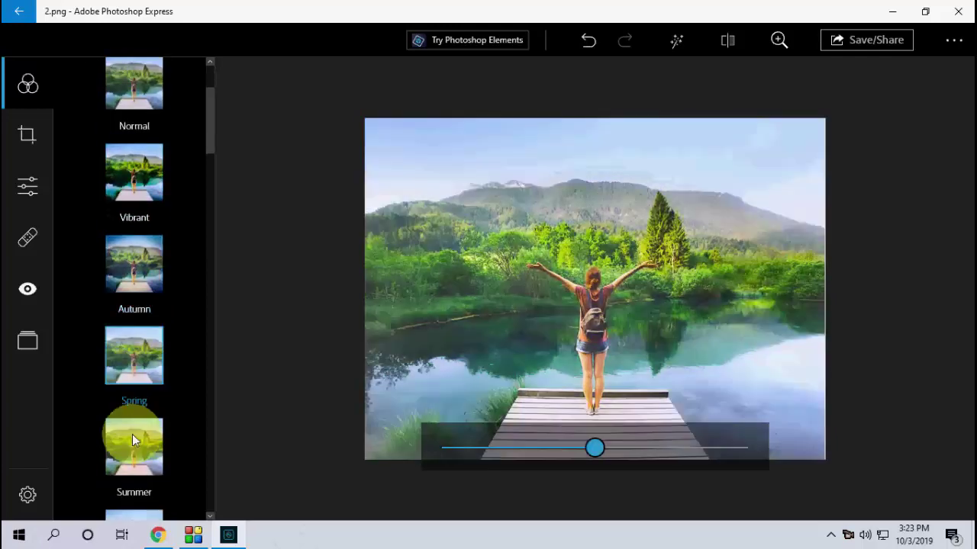
{"action": "scroll", "coordinate": [133, 382], "scroll_direction": "down", "scroll_amount": 3}
{"action": "left_click", "coordinate": [133, 313]}
{"action": "left_click_drag", "start_coordinate": [601, 452], "coordinate": [493, 453]}
{"action": "left_click", "coordinate": [134, 419]}
{"action": "scroll", "coordinate": [135, 331], "scroll_direction": "down", "scroll_amount": 3}
{"action": "scroll", "coordinate": [126, 246], "scroll_direction": "up", "scroll_amount": 2}
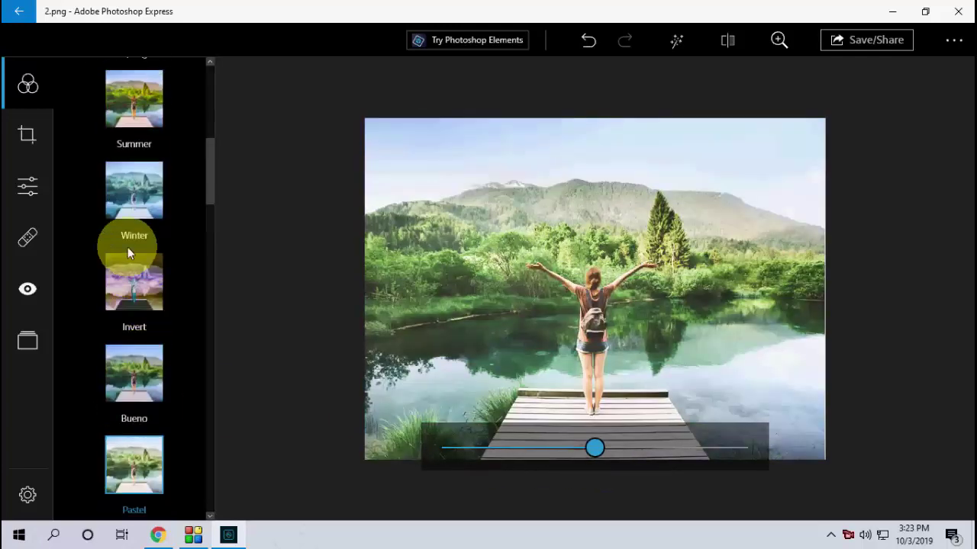
{"action": "left_click", "coordinate": [588, 40]}
{"action": "scroll", "coordinate": [128, 194], "scroll_direction": "down", "scroll_amount": 5}
{"action": "left_click", "coordinate": [133, 420]}
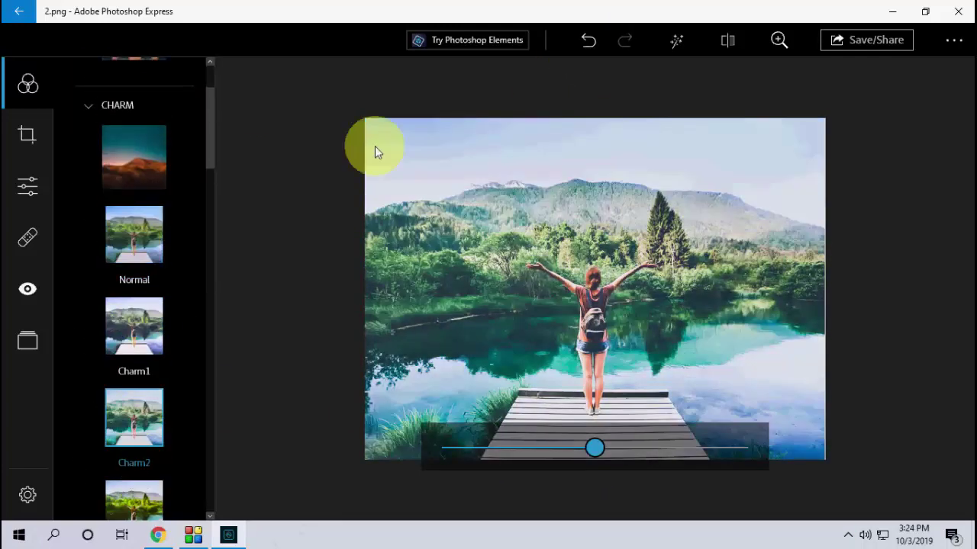
Step: Preview the Faded B&W look and a higher-contrast black-and-white look
{"action": "left_click", "coordinate": [137, 277]}
{"action": "left_click", "coordinate": [134, 341]}
{"action": "left_click", "coordinate": [132, 431]}
Step: Preview several looks from the Portrait set
{"action": "left_click", "coordinate": [104, 154]}
{"action": "scroll", "coordinate": [99, 305], "scroll_direction": "up", "scroll_amount": 3}
{"action": "scroll", "coordinate": [135, 289], "scroll_direction": "down", "scroll_amount": 3}
{"action": "left_click", "coordinate": [135, 290]}
{"action": "left_click", "coordinate": [135, 409]}
{"action": "scroll", "coordinate": [145, 343], "scroll_direction": "down", "scroll_amount": 2}
{"action": "left_click", "coordinate": [159, 355]}
{"action": "scroll", "coordinate": [142, 212], "scroll_direction": "up", "scroll_amount": 5}
{"action": "scroll", "coordinate": [98, 310], "scroll_direction": "down", "scroll_amount": 3}
{"action": "scroll", "coordinate": [97, 310], "scroll_direction": "down", "scroll_amount": 3}
{"action": "left_click", "coordinate": [135, 323]}
{"action": "scroll", "coordinate": [134, 204], "scroll_direction": "down", "scroll_amount": 5}
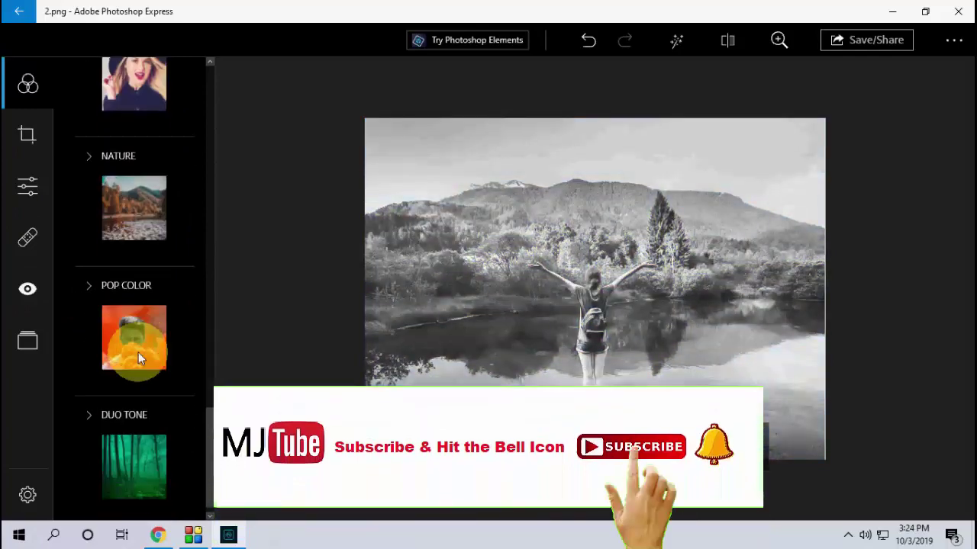
Step: Apply the Nature Colorful look, then a Pop Color look restoring natural colours
{"action": "left_click", "coordinate": [135, 368]}
{"action": "scroll", "coordinate": [135, 368], "scroll_direction": "down", "scroll_amount": 3}
{"action": "left_click", "coordinate": [141, 420]}
{"action": "scroll", "coordinate": [142, 381], "scroll_direction": "down", "scroll_amount": 3}
{"action": "left_click", "coordinate": [130, 305]}
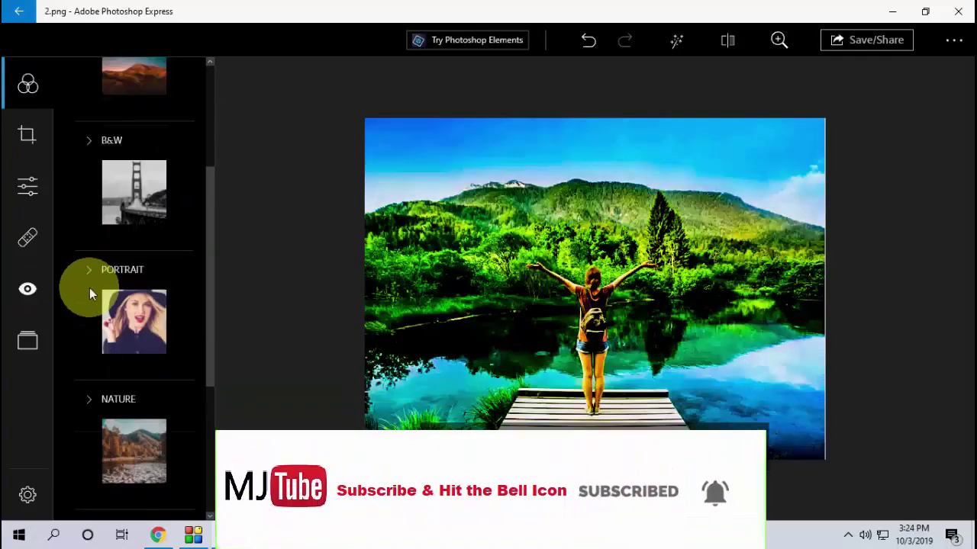
{"action": "scroll", "coordinate": [92, 275], "scroll_direction": "down", "scroll_amount": 5}
{"action": "left_click", "coordinate": [143, 328]}
Step: Apply a green-and-magenta Duo Tone look
{"action": "scroll", "coordinate": [121, 222], "scroll_direction": "up", "scroll_amount": 2}
{"action": "left_click", "coordinate": [114, 338]}
{"action": "scroll", "coordinate": [148, 267], "scroll_direction": "down", "scroll_amount": 3}
{"action": "left_click", "coordinate": [155, 468]}
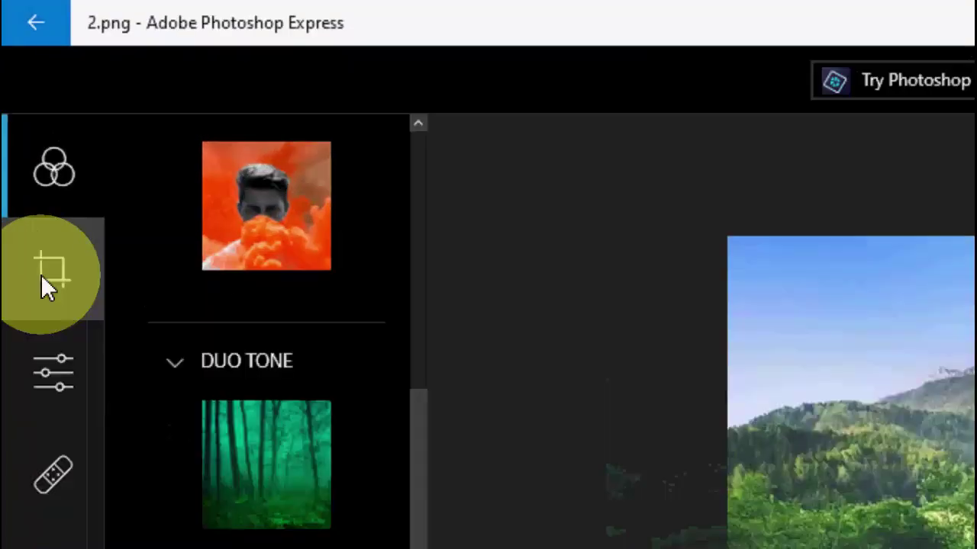
Step: Rotate the photo left and drag the crop back over the whole image
{"action": "left_click", "coordinate": [24, 140]}
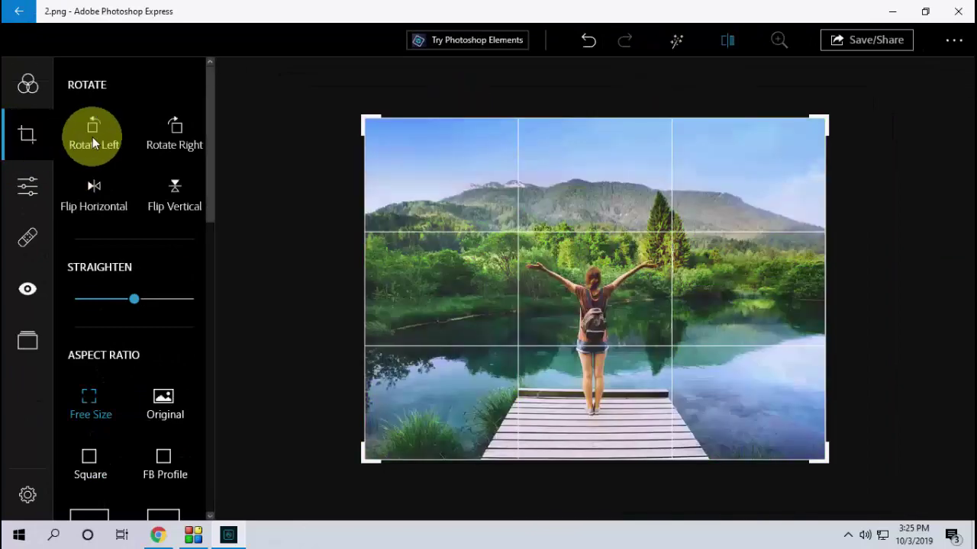
{"action": "left_click", "coordinate": [93, 136]}
{"action": "mouse_move", "coordinate": [367, 120]}
{"action": "left_mouse_down"}
{"action": "mouse_move", "coordinate": [458, 246]}
{"action": "mouse_move", "coordinate": [374, 414]}
{"action": "left_mouse_up"}
{"action": "left_click_drag", "start_coordinate": [599, 408], "coordinate": [573, 122]}
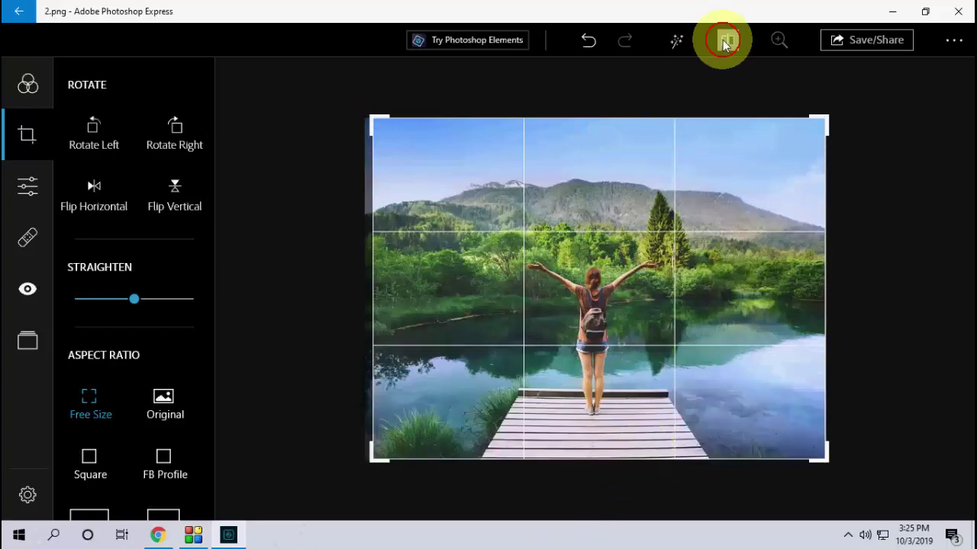
{"action": "left_click", "coordinate": [727, 40]}
{"action": "left_click_drag", "start_coordinate": [372, 122], "coordinate": [369, 125]}
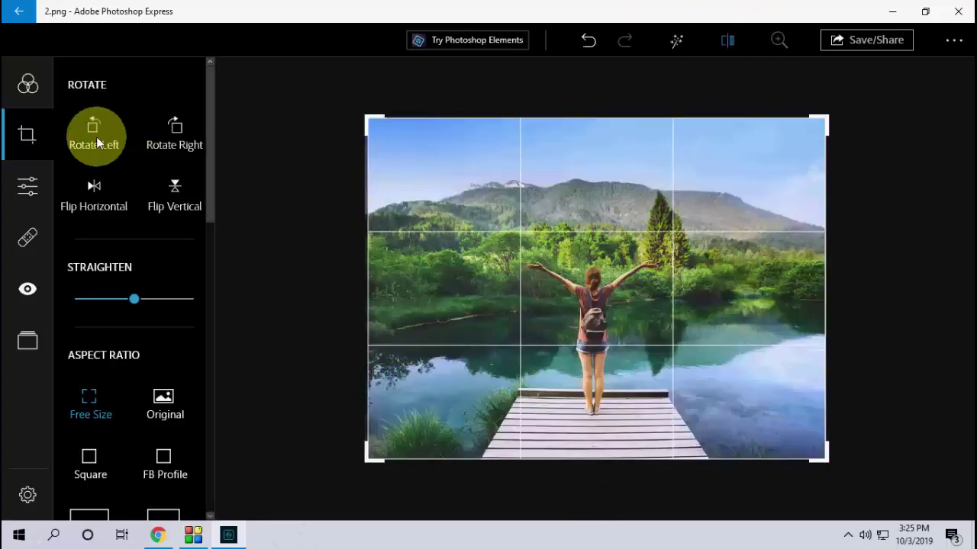
Step: Try rotating, flipping vertically and horizontally, and straightening, then reset the tilt to level
{"action": "left_click", "coordinate": [96, 137]}
{"action": "left_click", "coordinate": [174, 145]}
{"action": "left_click", "coordinate": [177, 208]}
{"action": "left_click", "coordinate": [99, 200]}
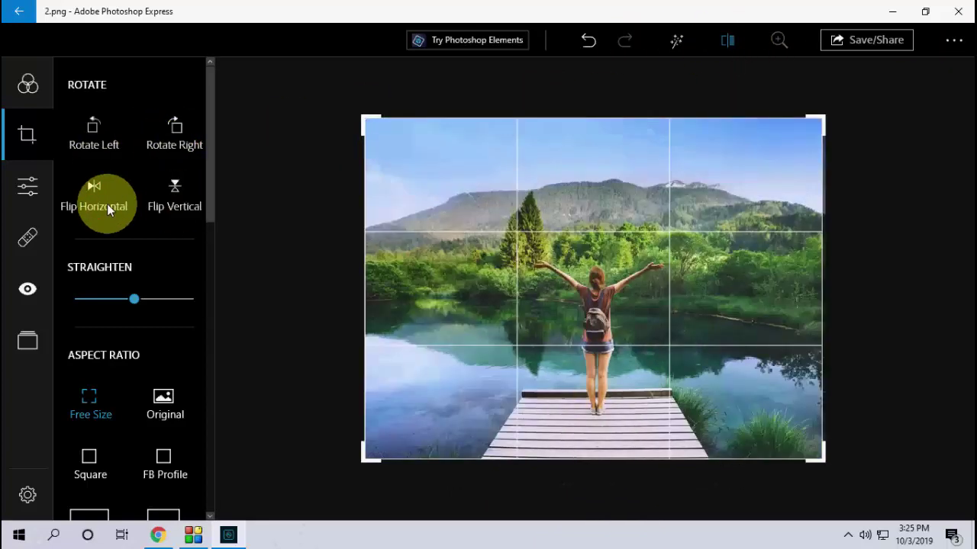
{"action": "mouse_move", "coordinate": [134, 298]}
{"action": "left_mouse_down"}
{"action": "mouse_move", "coordinate": [125, 302]}
{"action": "mouse_move", "coordinate": [135, 300]}
{"action": "left_mouse_up"}
{"action": "scroll", "coordinate": [163, 326], "scroll_direction": "down", "scroll_amount": 3}
{"action": "left_click", "coordinate": [171, 260]}
Step: Try Square, FB Page Cover, Facebook Ad, Twitter Post, ETSY Cover and Youtube Thumbnail crops
{"action": "left_click", "coordinate": [142, 328]}
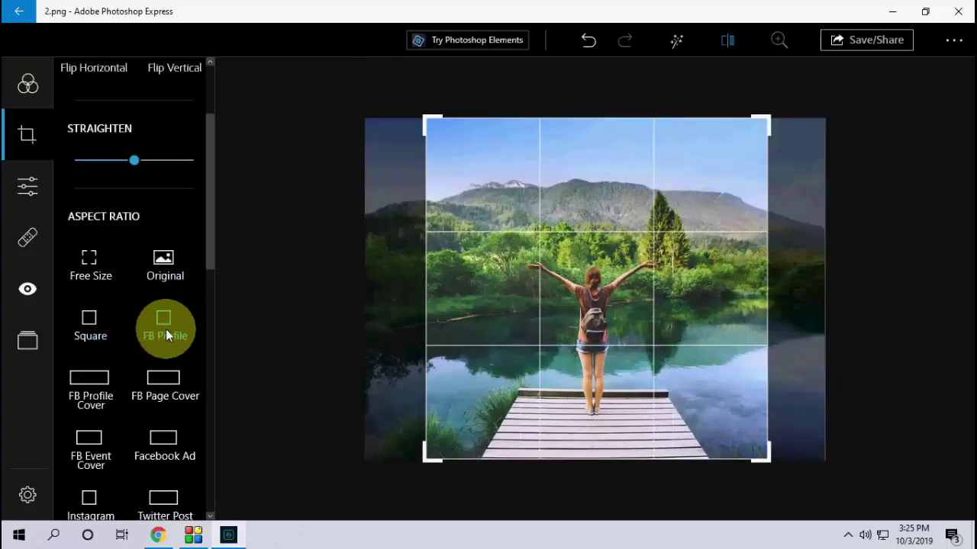
{"action": "scroll", "coordinate": [168, 322], "scroll_direction": "down", "scroll_amount": 1}
{"action": "left_click", "coordinate": [168, 322]}
{"action": "left_click", "coordinate": [129, 374]}
{"action": "scroll", "coordinate": [153, 305], "scroll_direction": "down", "scroll_amount": 5}
{"action": "left_click", "coordinate": [167, 238]}
{"action": "left_click", "coordinate": [164, 355]}
{"action": "left_click", "coordinate": [164, 412]}
Step: Try 4x6 and 5x7 crop ratios, finishing on a 4x3 landscape crop
{"action": "scroll", "coordinate": [167, 382], "scroll_direction": "down", "scroll_amount": 2}
{"action": "left_click", "coordinate": [174, 377]}
{"action": "scroll", "coordinate": [160, 336], "scroll_direction": "down", "scroll_amount": 3}
{"action": "left_click", "coordinate": [166, 319]}
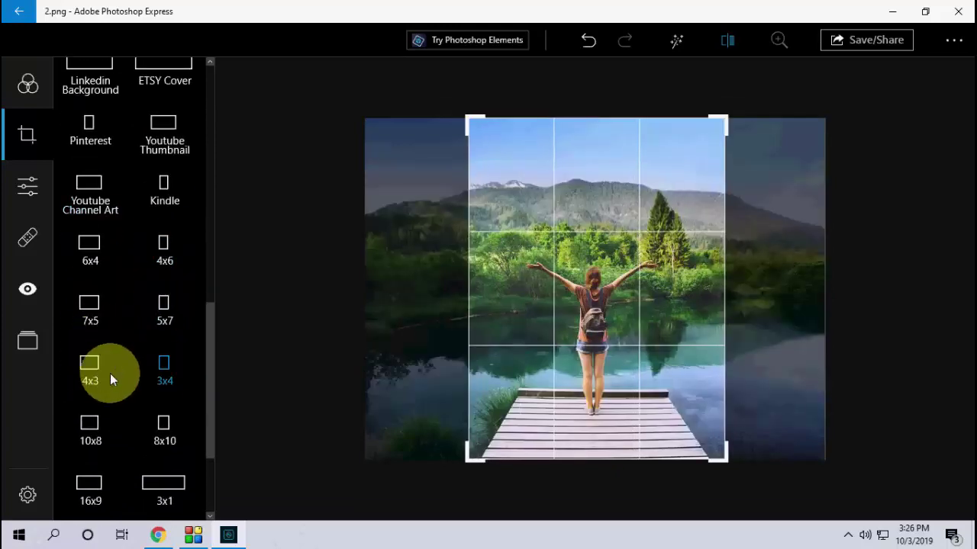
{"action": "left_click", "coordinate": [92, 367]}
{"action": "scroll", "coordinate": [135, 378], "scroll_direction": "down", "scroll_amount": 2}
{"action": "scroll", "coordinate": [156, 308], "scroll_direction": "up", "scroll_amount": 6}
{"action": "scroll", "coordinate": [155, 307], "scroll_direction": "up", "scroll_amount": 5}
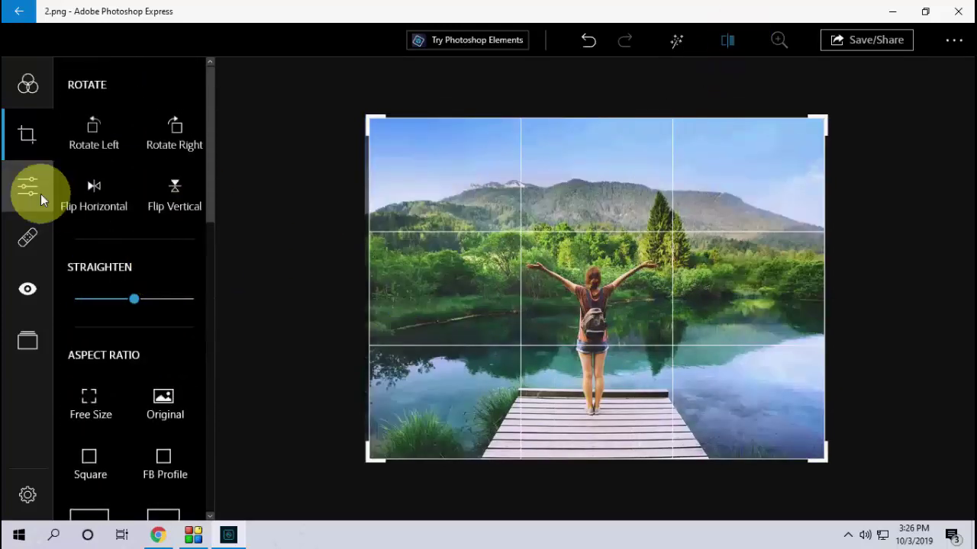
Step: Raise the Highlights slider under the Light adjustments
{"action": "left_click", "coordinate": [28, 186]}
{"action": "left_click", "coordinate": [88, 90]}
{"action": "left_click", "coordinate": [126, 136]}
{"action": "left_click", "coordinate": [138, 385]}
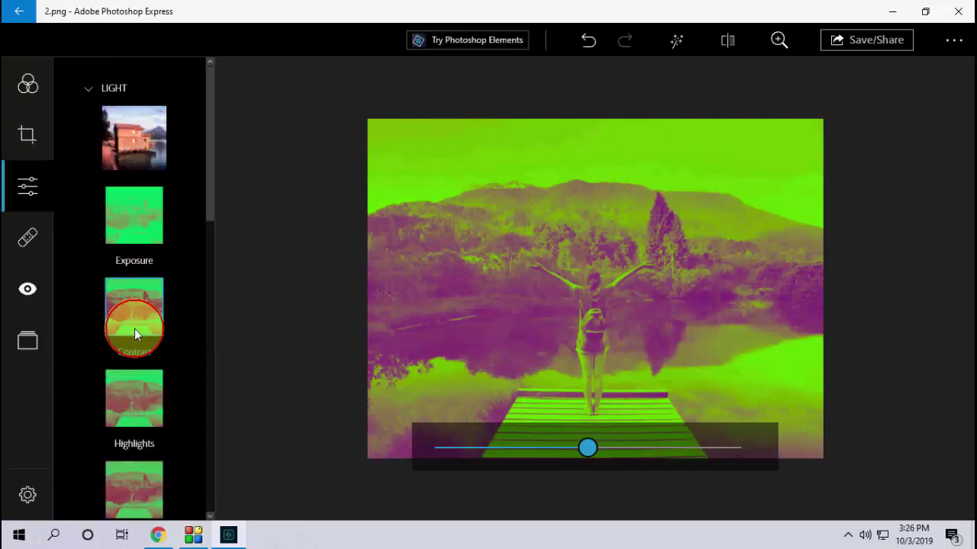
{"action": "left_click_drag", "start_coordinate": [587, 447], "coordinate": [644, 452]}
{"action": "left_click", "coordinate": [88, 88]}
Step: Try Vibrance under Color, then Clarity and Dehaze under Effects
{"action": "left_click", "coordinate": [86, 217]}
{"action": "left_click", "coordinate": [147, 396]}
{"action": "left_click", "coordinate": [135, 149]}
{"action": "scroll", "coordinate": [134, 153], "scroll_direction": "down", "scroll_amount": 2}
{"action": "left_click", "coordinate": [727, 39]}
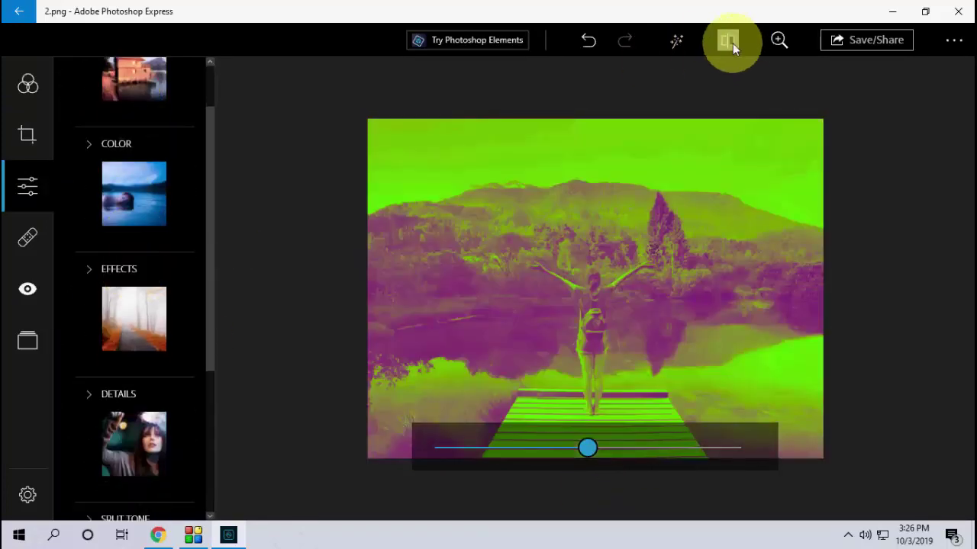
{"action": "left_click", "coordinate": [83, 269]}
{"action": "left_click", "coordinate": [140, 261]}
{"action": "left_click", "coordinate": [151, 457]}
{"action": "scroll", "coordinate": [151, 344], "scroll_direction": "up", "scroll_amount": 5}
{"action": "left_click", "coordinate": [114, 338]}
Step: Apply a Radial blur centred on the woman and compare before and after
{"action": "scroll", "coordinate": [161, 244], "scroll_direction": "down", "scroll_amount": 3}
{"action": "scroll", "coordinate": [164, 306], "scroll_direction": "down", "scroll_amount": 3}
{"action": "left_click", "coordinate": [145, 397]}
{"action": "left_click", "coordinate": [143, 375]}
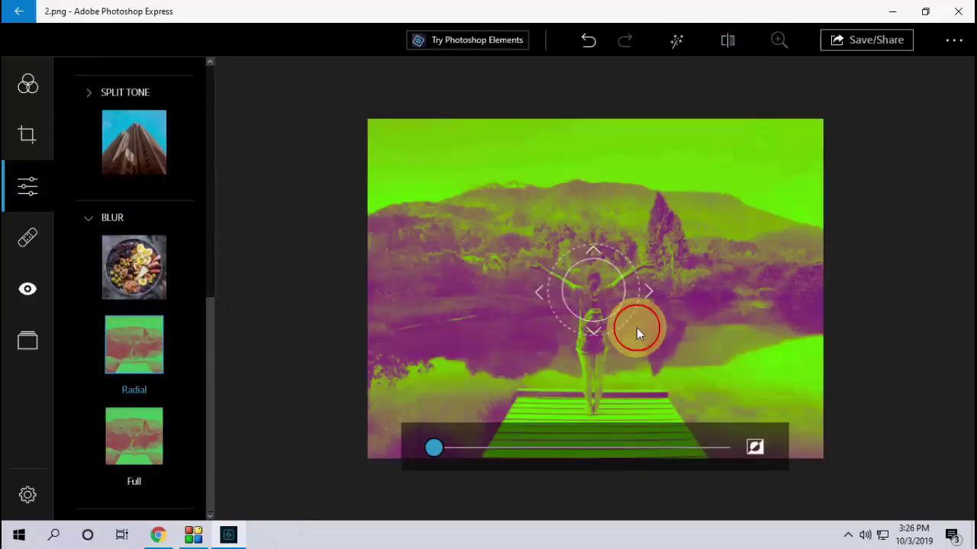
{"action": "left_click", "coordinate": [729, 42]}
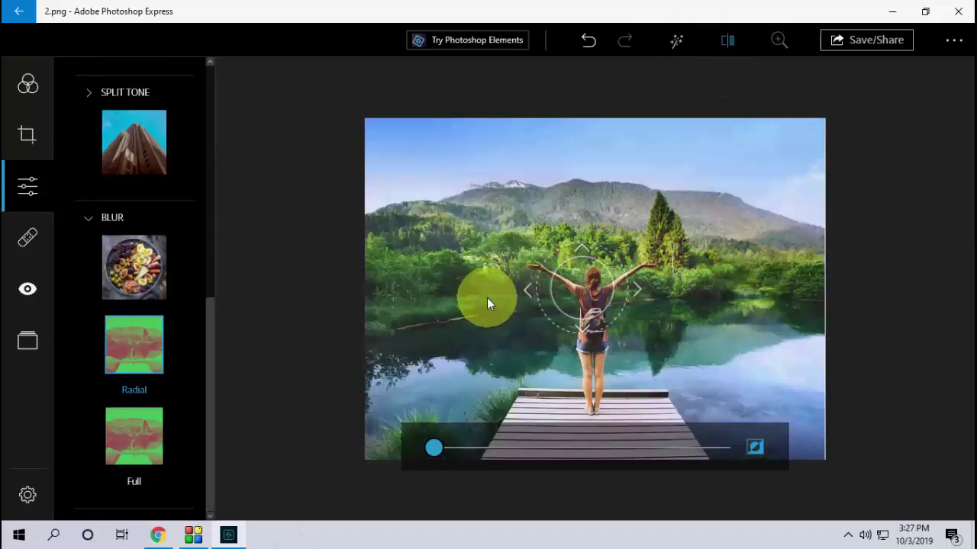
Step: Spot-heal ten blemishes on the woman's legs
{"action": "left_click", "coordinate": [26, 242]}
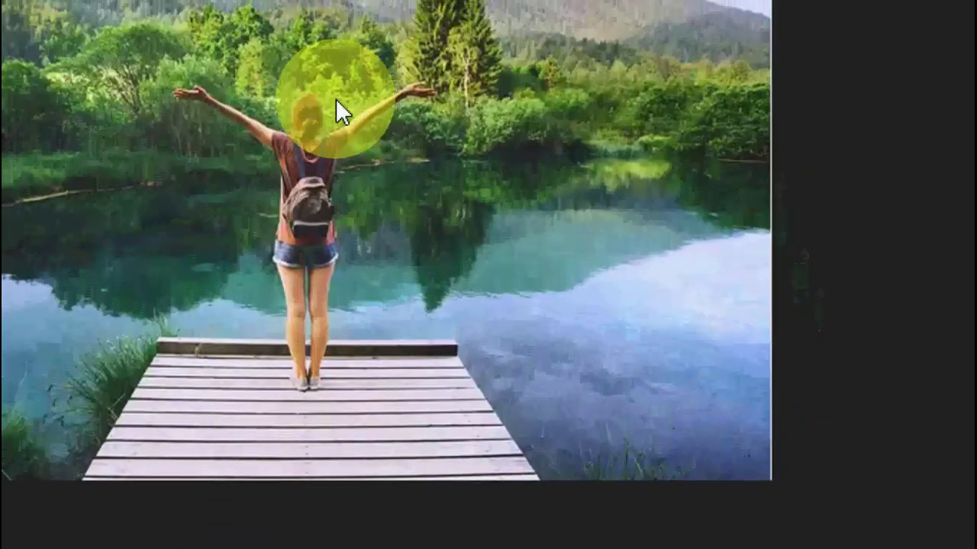
{"action": "left_click", "coordinate": [597, 380]}
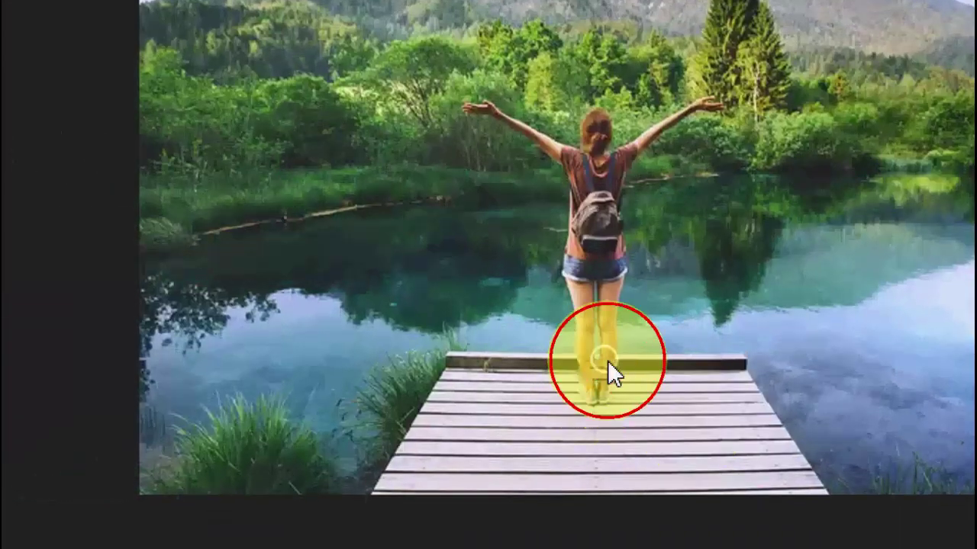
{"action": "left_click", "coordinate": [582, 370]}
{"action": "left_click", "coordinate": [593, 388]}
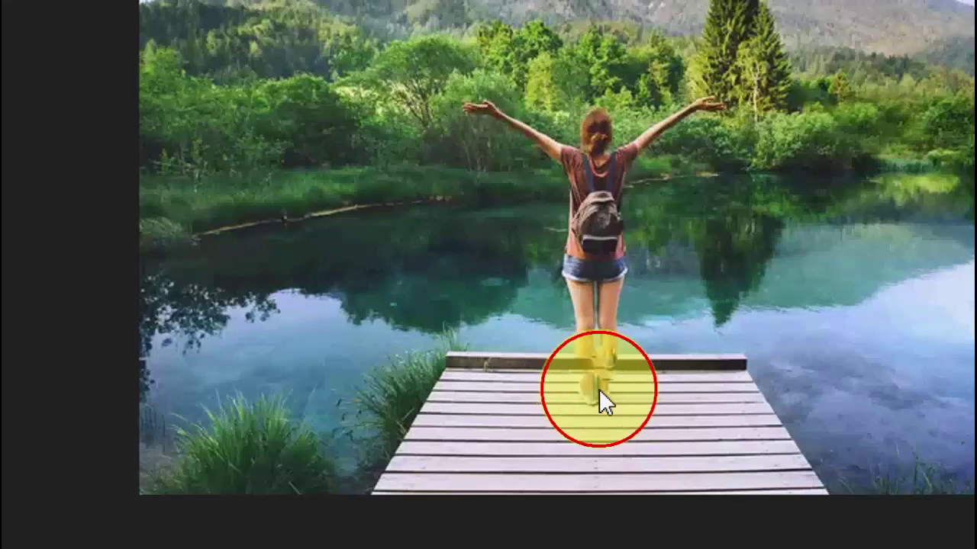
{"action": "left_click", "coordinate": [602, 381]}
{"action": "left_click", "coordinate": [604, 370]}
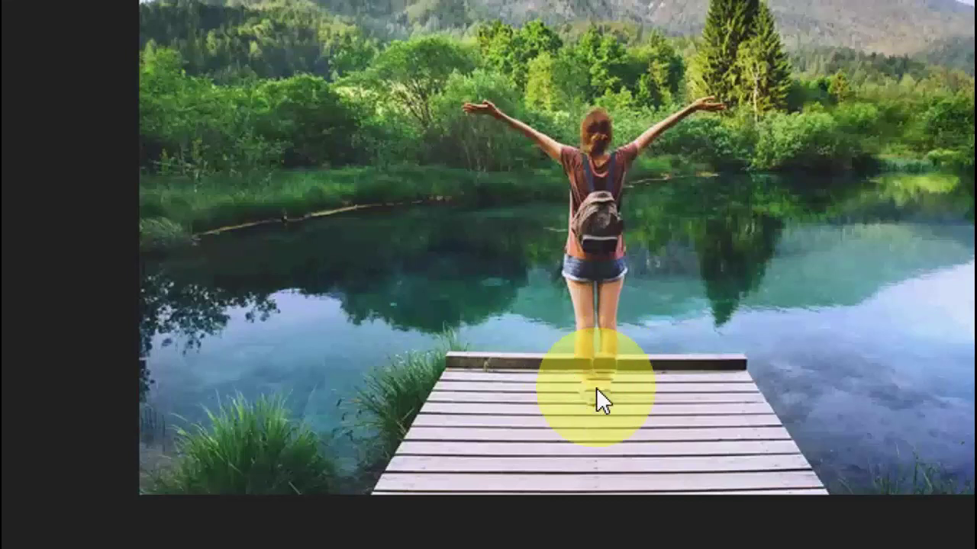
{"action": "left_click", "coordinate": [596, 393]}
{"action": "left_click", "coordinate": [610, 408]}
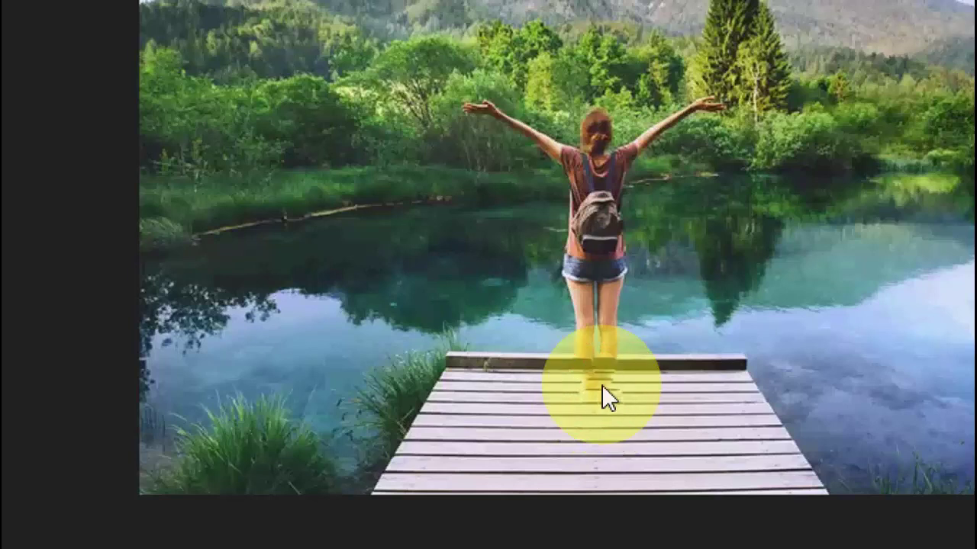
{"action": "left_click", "coordinate": [593, 374]}
{"action": "left_click", "coordinate": [586, 351]}
{"action": "left_click", "coordinate": [611, 358]}
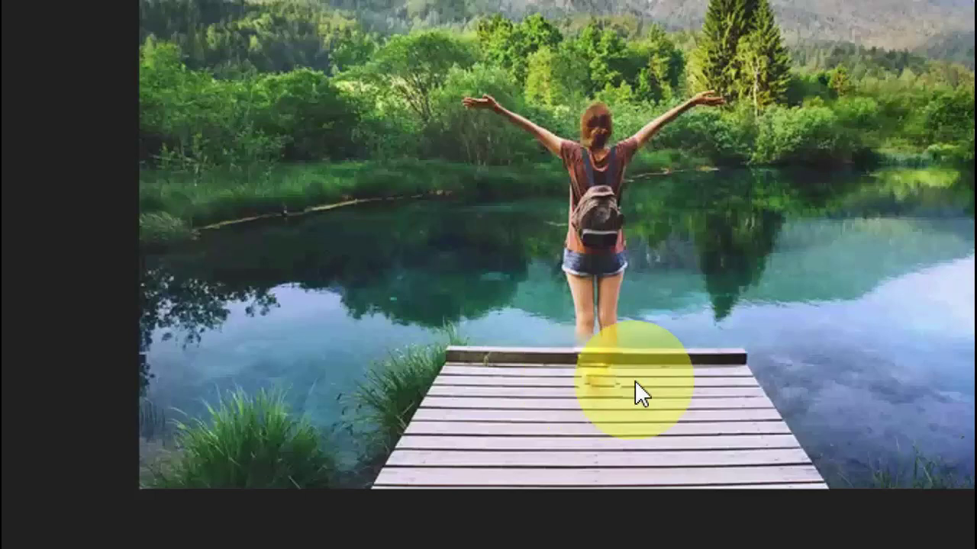
Step: Spot-heal two marks on the dock planks and compare with the original
{"action": "left_click", "coordinate": [609, 379]}
{"action": "left_click", "coordinate": [595, 381]}
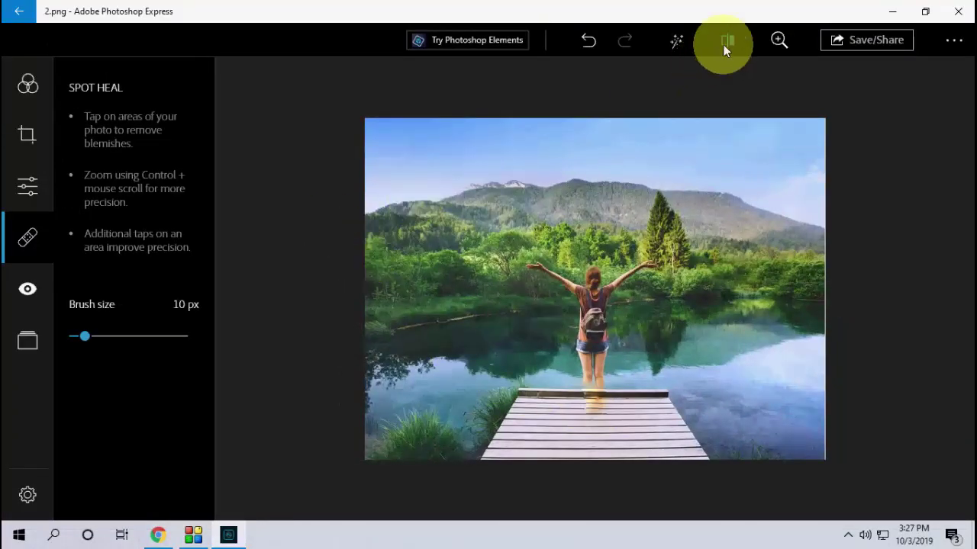
{"action": "left_click", "coordinate": [725, 42]}
{"action": "left_click", "coordinate": [725, 42]}
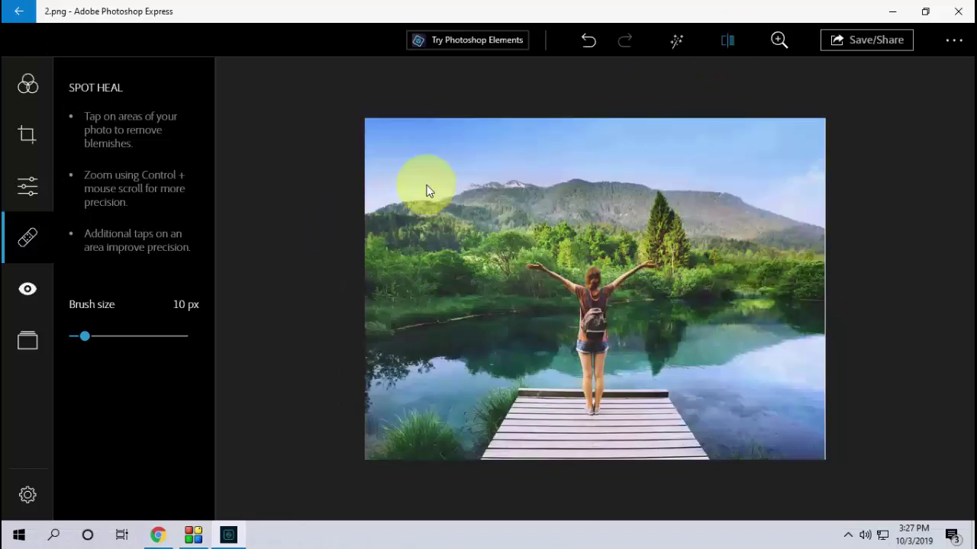
Step: Open the Red Eye tool's People/Pets choices and toggle the before/after comparison
{"action": "left_click", "coordinate": [28, 289]}
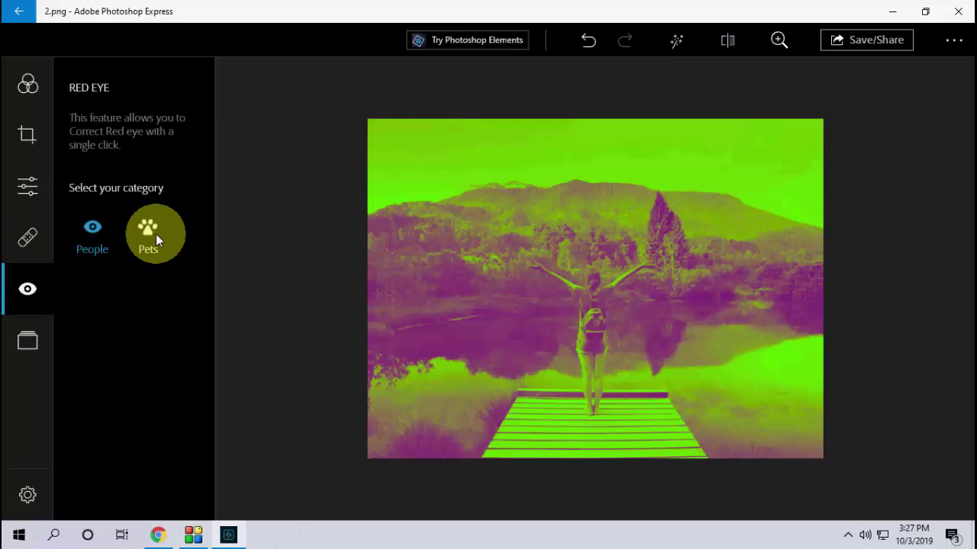
{"action": "left_click", "coordinate": [735, 35]}
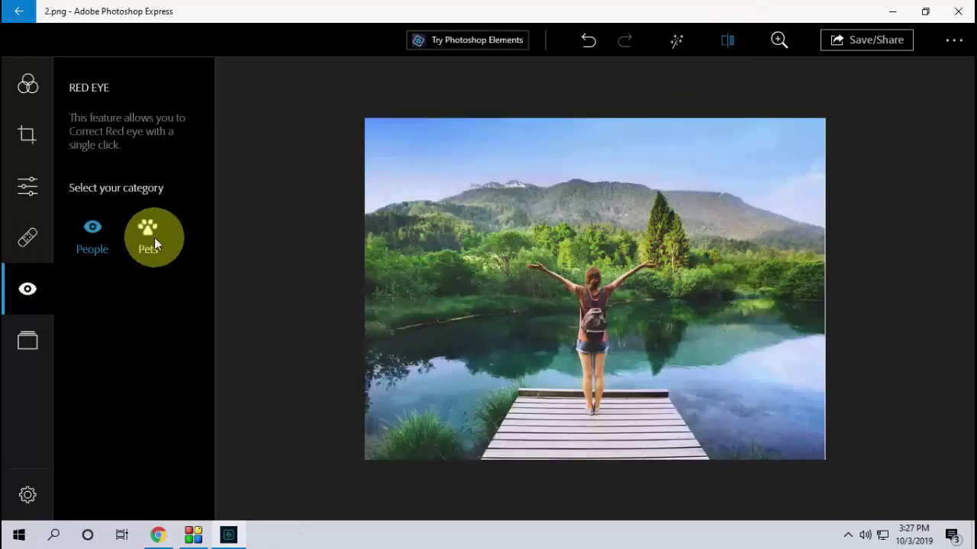
Step: Try the Film, rough edge, Dragged and Edge Stroke borders on the photo
{"action": "left_click", "coordinate": [37, 340]}
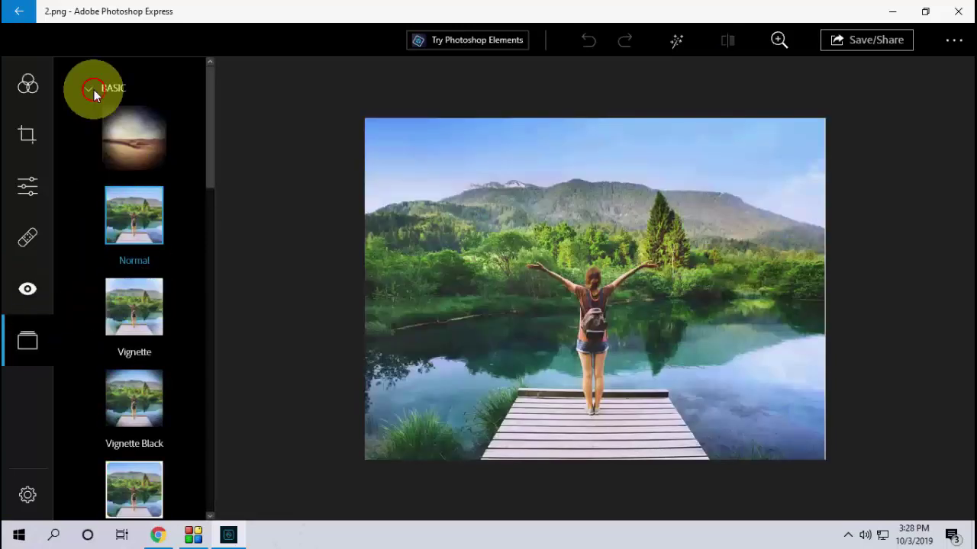
{"action": "scroll", "coordinate": [137, 229], "scroll_direction": "down", "scroll_amount": 5}
{"action": "left_click", "coordinate": [143, 245]}
{"action": "left_click", "coordinate": [144, 301]}
{"action": "left_click", "coordinate": [142, 399]}
{"action": "scroll", "coordinate": [142, 405], "scroll_direction": "down", "scroll_amount": 3}
{"action": "left_click", "coordinate": [145, 436]}
{"action": "scroll", "coordinate": [152, 412], "scroll_direction": "down", "scroll_amount": 1}
{"action": "left_click", "coordinate": [151, 405]}
Step: Try the Darkwood, Bleached Wood, Matte, Old Timey and red wood frames, then apply Modern
{"action": "scroll", "coordinate": [152, 405], "scroll_direction": "down", "scroll_amount": 2}
{"action": "scroll", "coordinate": [152, 405], "scroll_direction": "down", "scroll_amount": 1}
{"action": "scroll", "coordinate": [141, 419], "scroll_direction": "down", "scroll_amount": 3}
{"action": "scroll", "coordinate": [131, 432], "scroll_direction": "down", "scroll_amount": 2}
{"action": "left_click", "coordinate": [135, 375]}
{"action": "scroll", "coordinate": [135, 374], "scroll_direction": "down", "scroll_amount": 2}
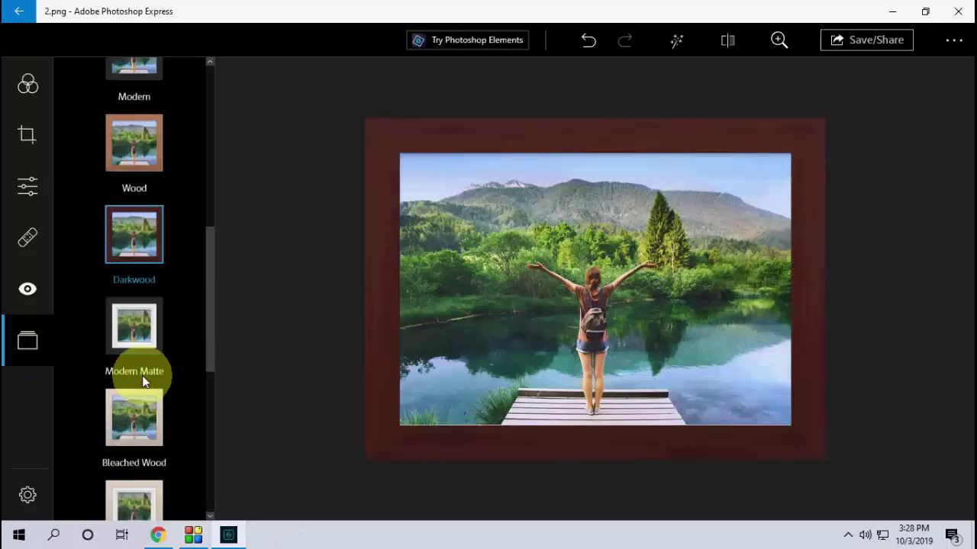
{"action": "left_click", "coordinate": [142, 403]}
{"action": "scroll", "coordinate": [151, 387], "scroll_direction": "down", "scroll_amount": 2}
{"action": "left_click", "coordinate": [152, 386]}
{"action": "left_click", "coordinate": [146, 449]}
{"action": "scroll", "coordinate": [147, 449], "scroll_direction": "down", "scroll_amount": 3}
{"action": "left_click", "coordinate": [151, 409]}
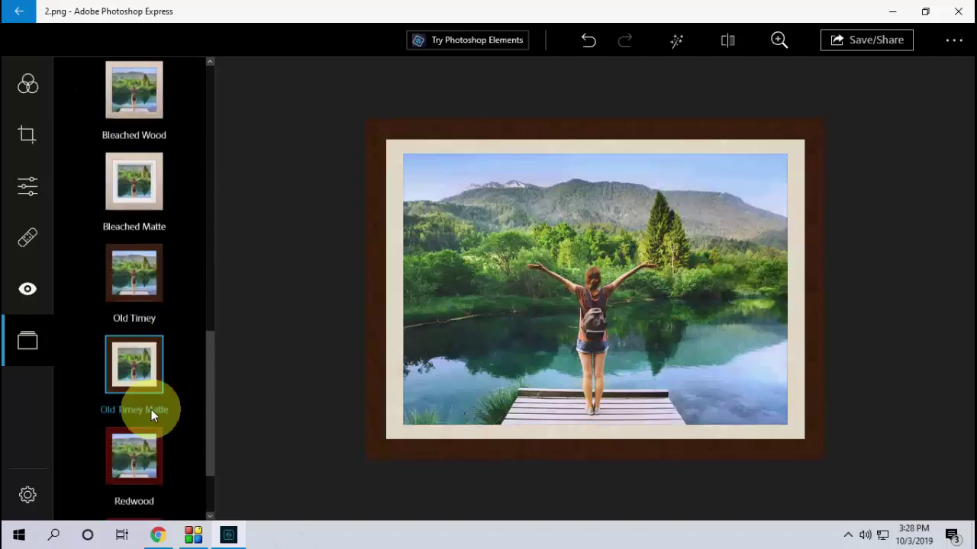
{"action": "left_click", "coordinate": [156, 427]}
{"action": "scroll", "coordinate": [147, 381], "scroll_direction": "up", "scroll_amount": 6}
{"action": "scroll", "coordinate": [147, 381], "scroll_direction": "up", "scroll_amount": 1}
{"action": "left_click", "coordinate": [150, 347]}
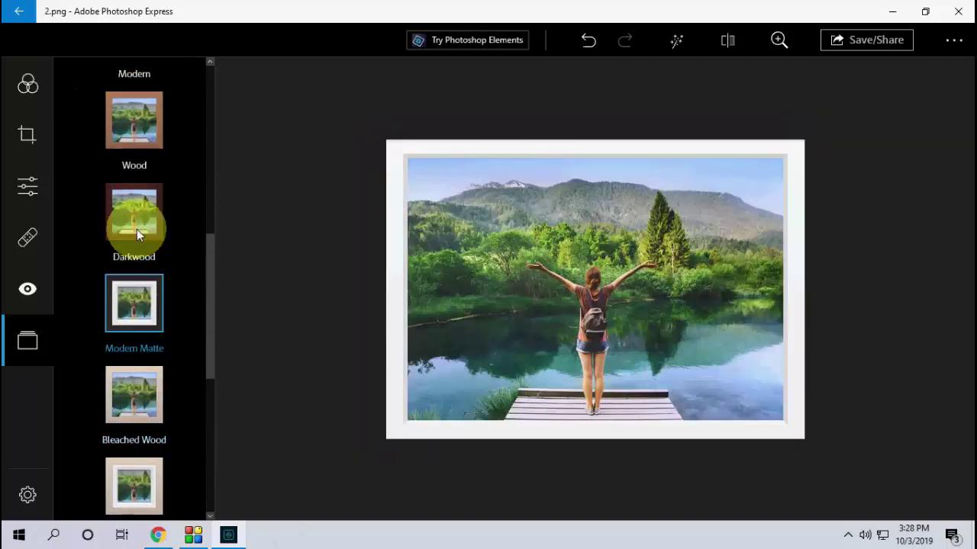
{"action": "left_click", "coordinate": [137, 225]}
{"action": "scroll", "coordinate": [136, 226], "scroll_direction": "up", "scroll_amount": 3}
{"action": "left_click", "coordinate": [137, 226]}
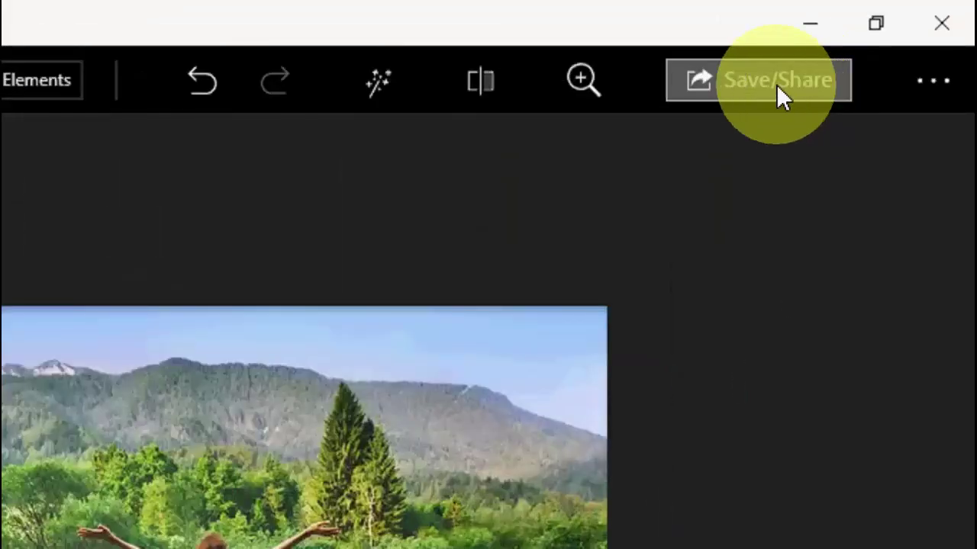
Step: Save the framed photo to the Desktop as JPEG '2_edited'
{"action": "left_click", "coordinate": [875, 43]}
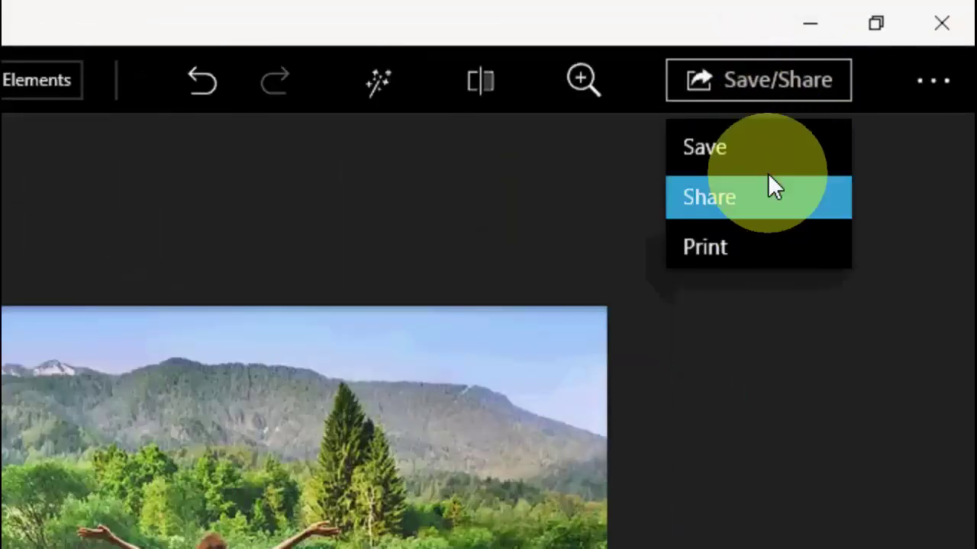
{"action": "left_click", "coordinate": [760, 148]}
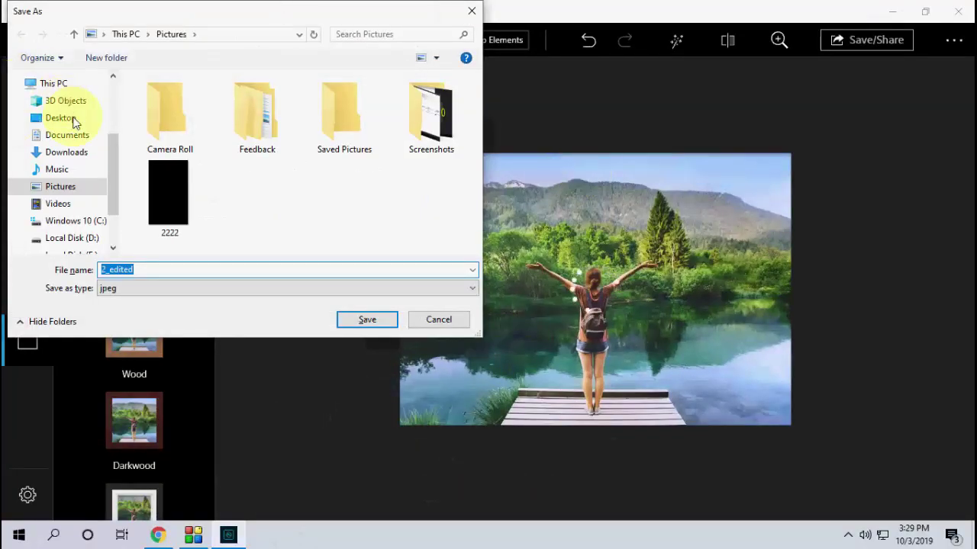
{"action": "left_click", "coordinate": [61, 118]}
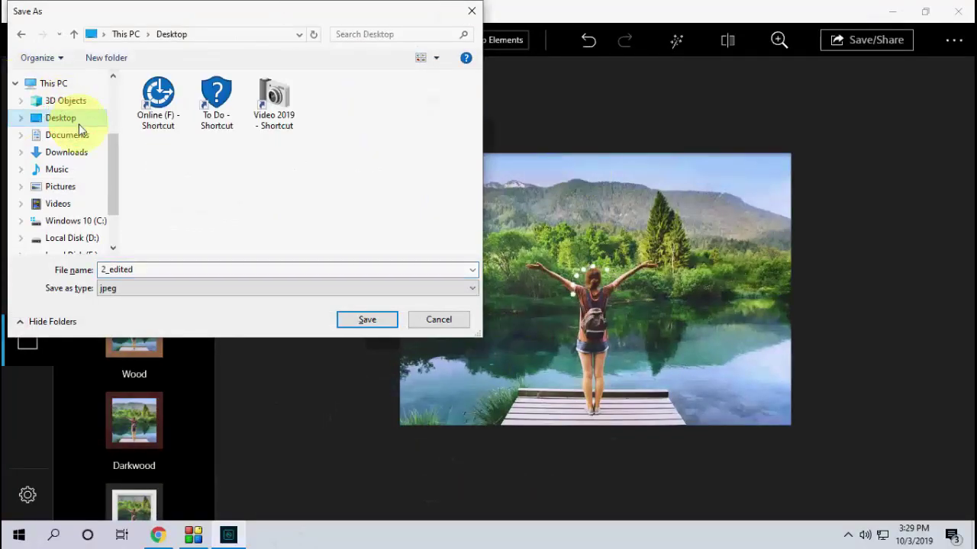
{"action": "left_click", "coordinate": [177, 271]}
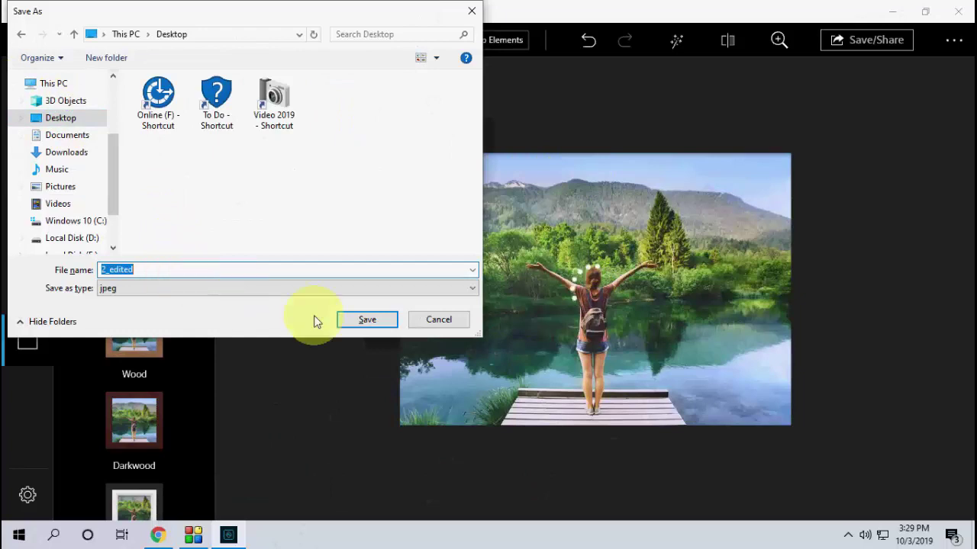
{"action": "left_click", "coordinate": [369, 324]}
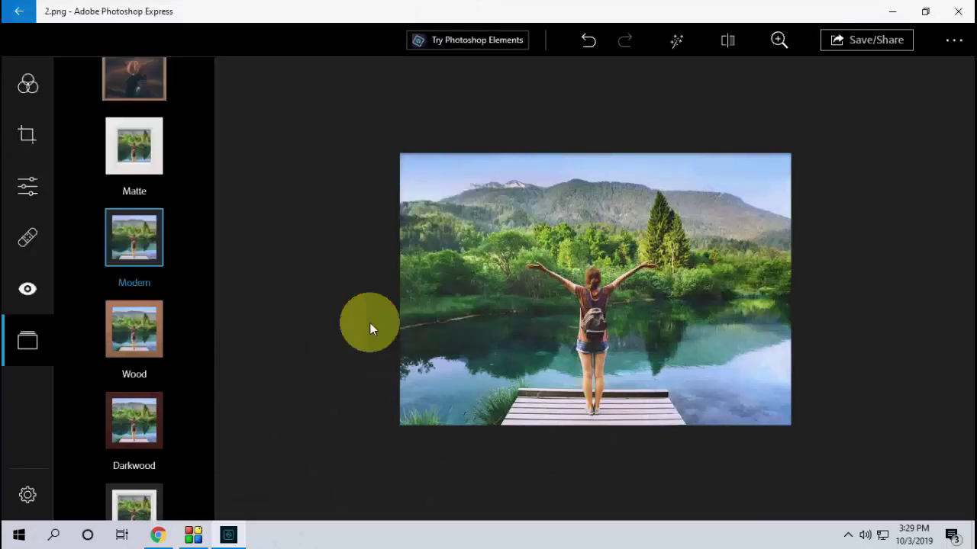
Step: Close Photoshop Express, refresh the desktop and open 2_edited.jpg in Photos
{"action": "left_click", "coordinate": [963, 14]}
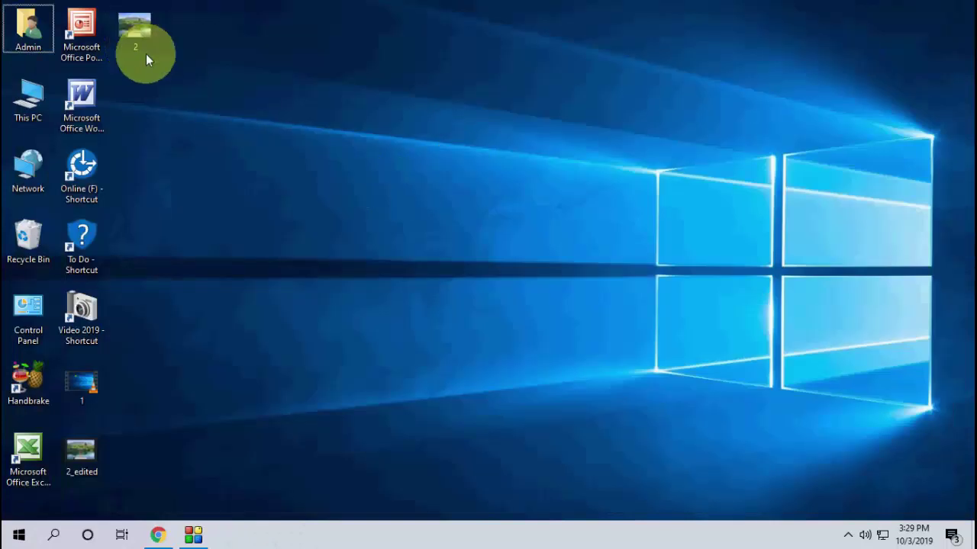
{"action": "right_click", "coordinate": [247, 131]}
{"action": "left_click", "coordinate": [282, 173]}
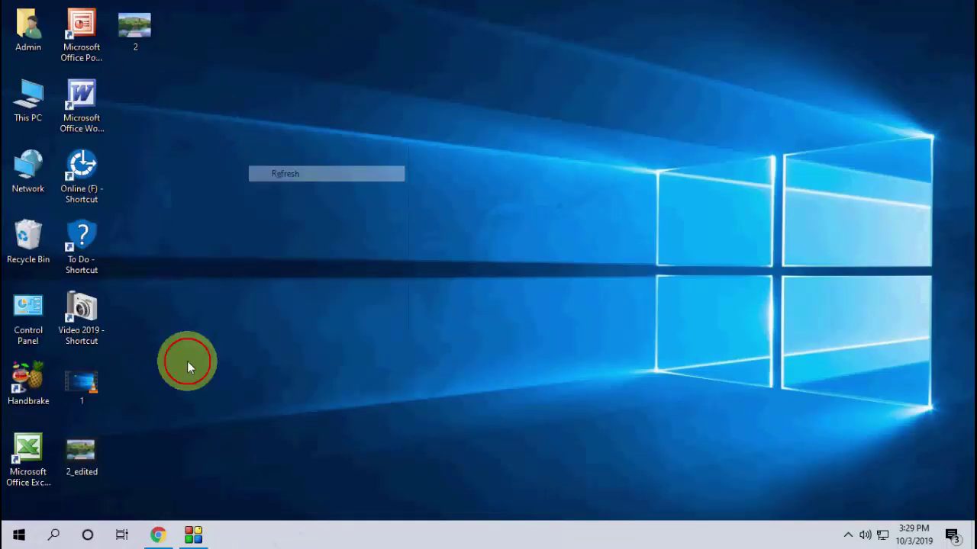
{"action": "left_click", "coordinate": [96, 450]}
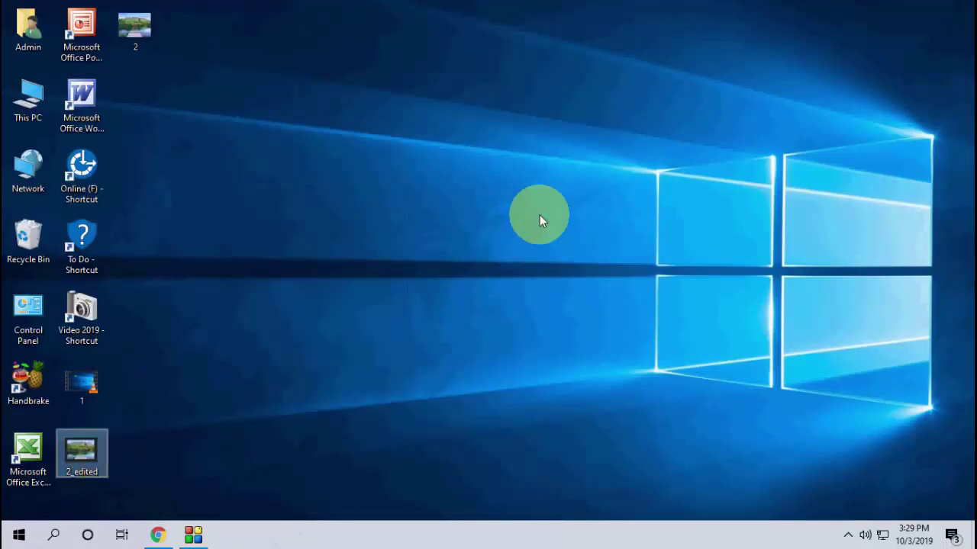
{"action": "mouse_move", "coordinate": [489, 15]}
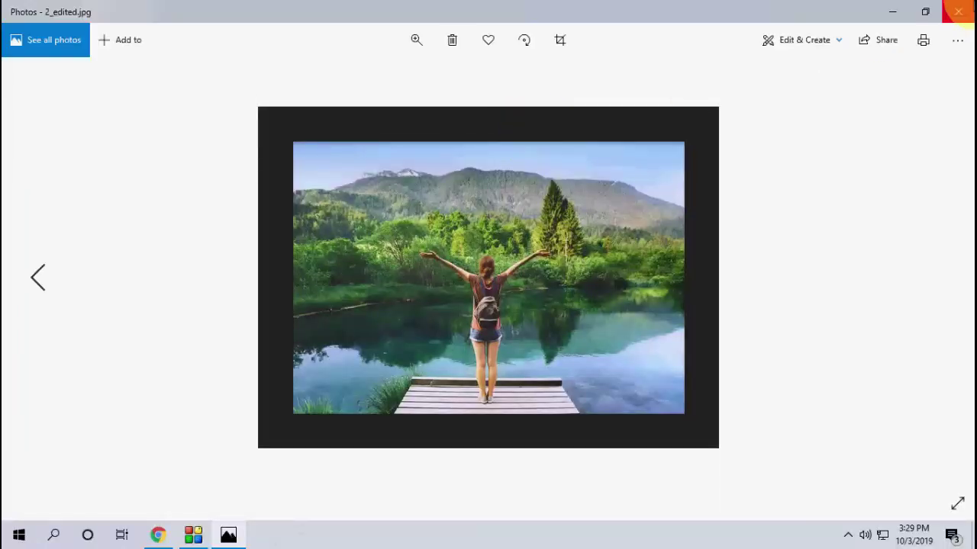
Step: Close Photos after checking the frame and refresh the desktop
{"action": "left_click", "coordinate": [958, 19]}
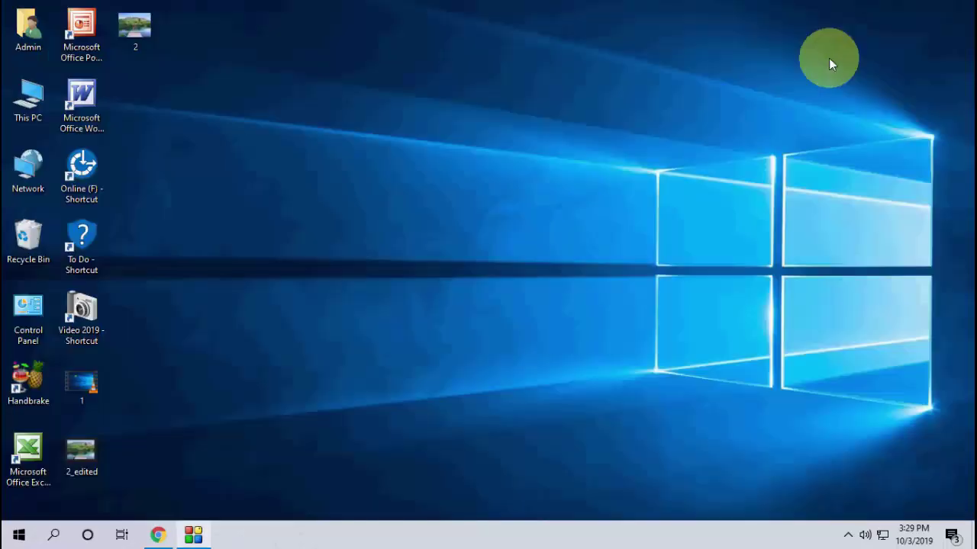
{"action": "right_click", "coordinate": [354, 169]}
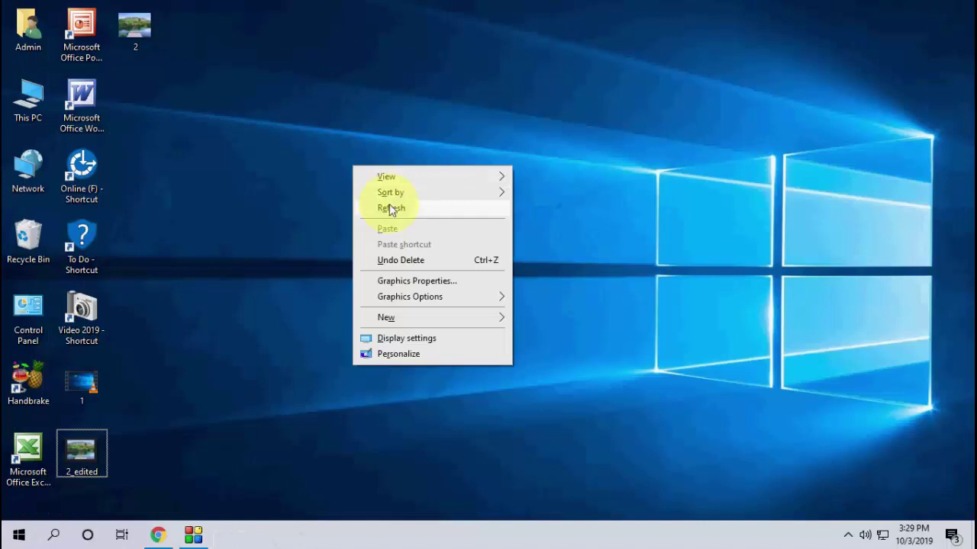
{"action": "left_click", "coordinate": [388, 204]}
{"action": "right_click", "coordinate": [389, 203]}
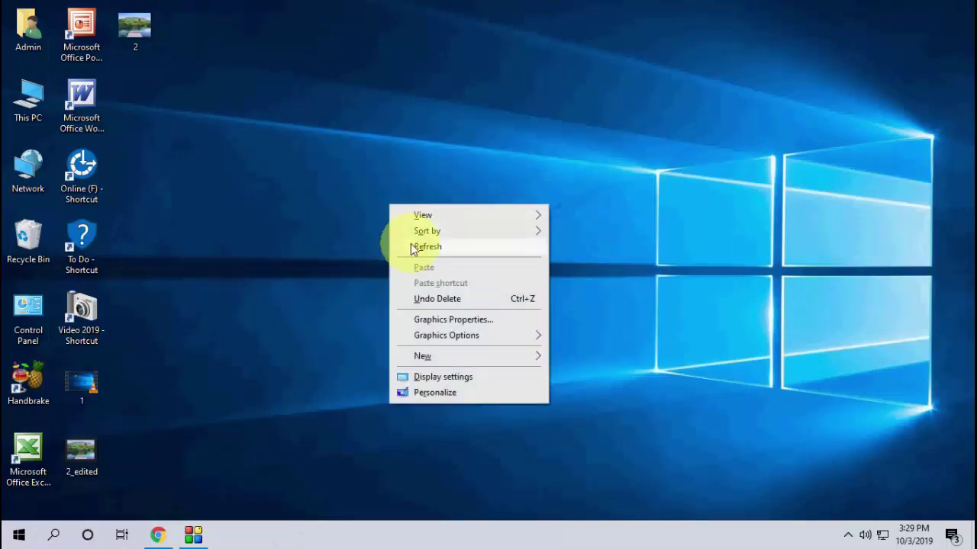
{"action": "left_click", "coordinate": [410, 245]}
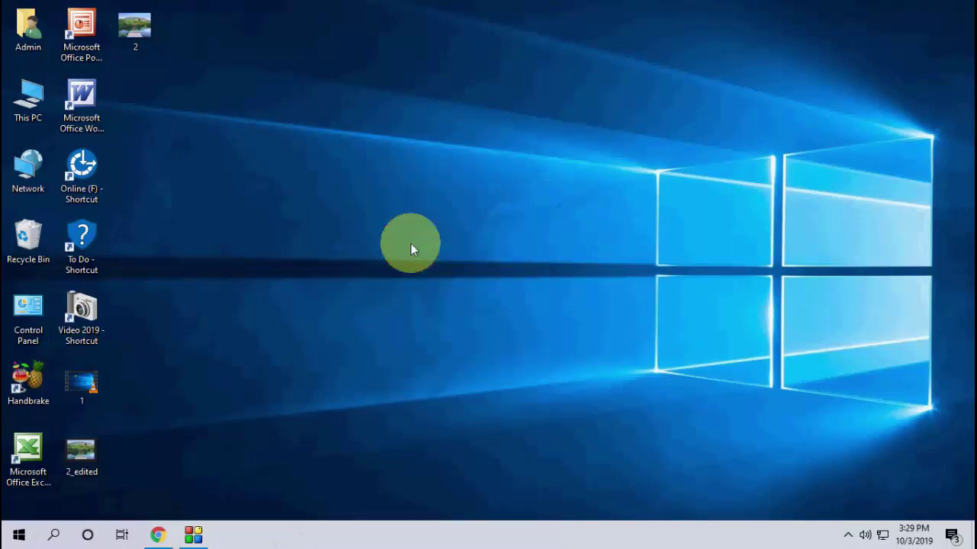